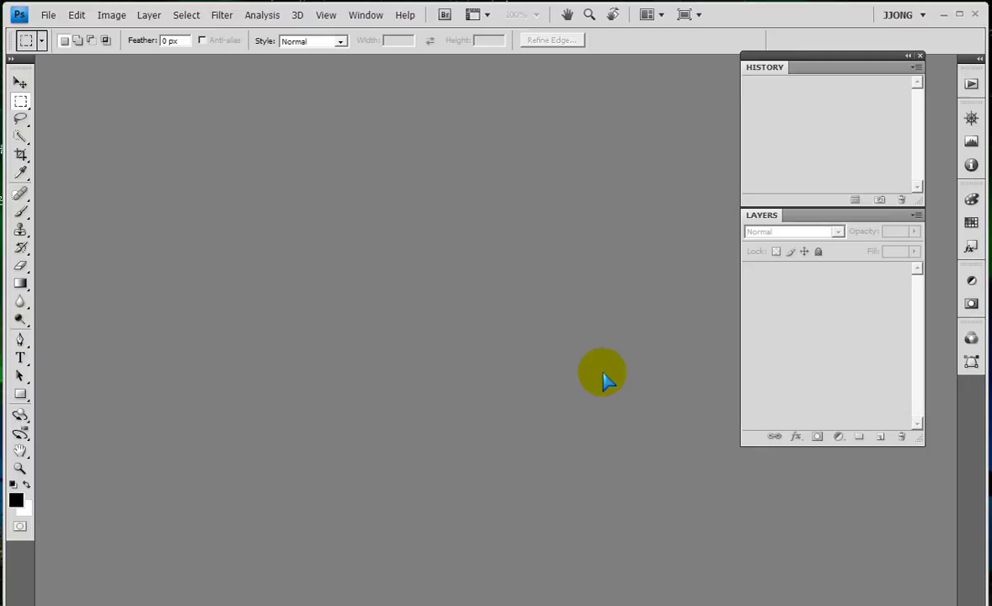
Open Sec06-01.jpg from D: > 수업예제 > photo4_illust4 > 포토샵 > 실습예제 > Sample
{"action": "left_click", "coordinate": [525, 370]}
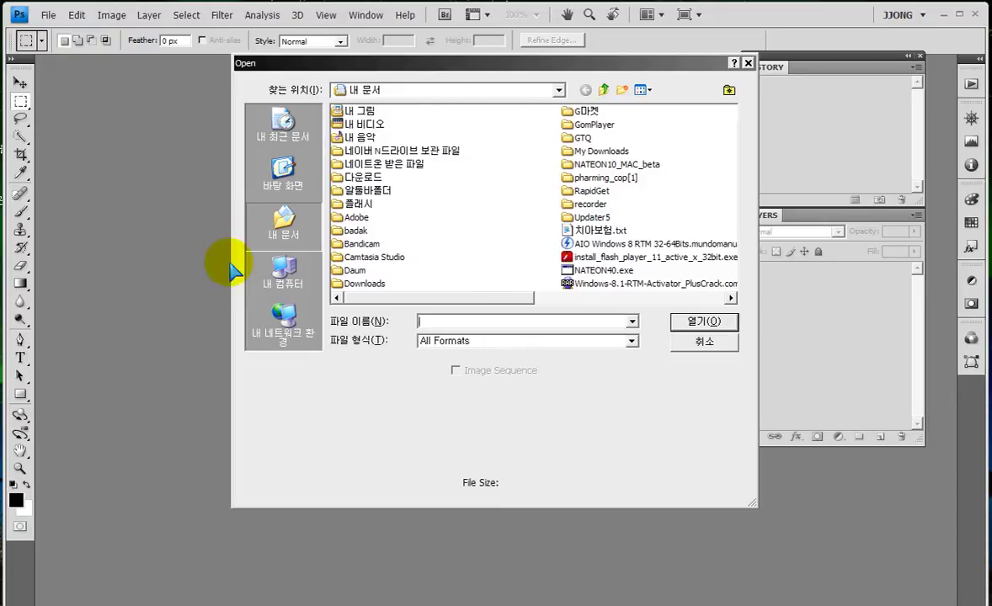
{"action": "left_click", "coordinate": [283, 184]}
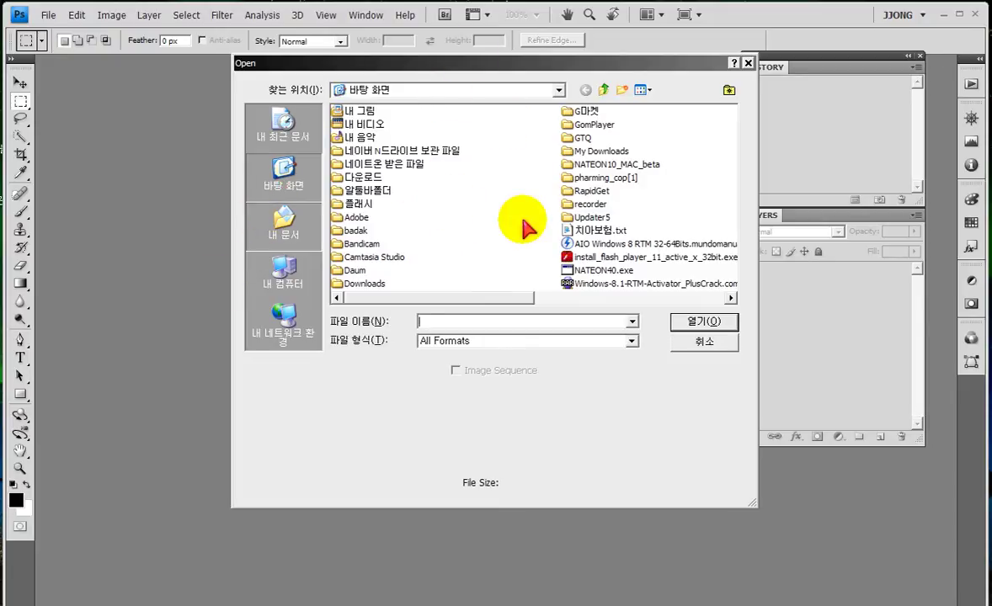
{"action": "left_click", "coordinate": [559, 90]}
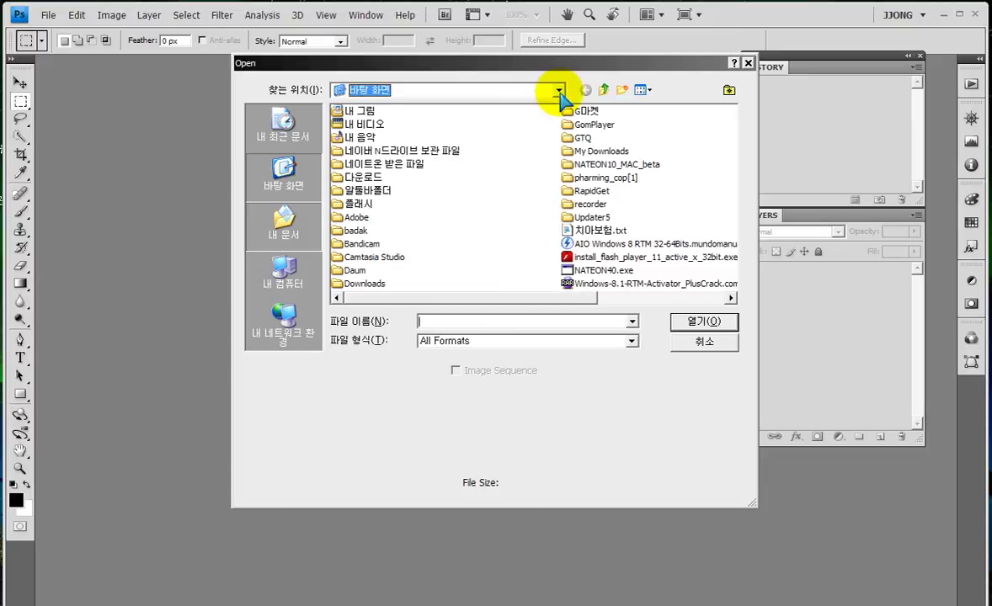
{"action": "left_click", "coordinate": [558, 90]}
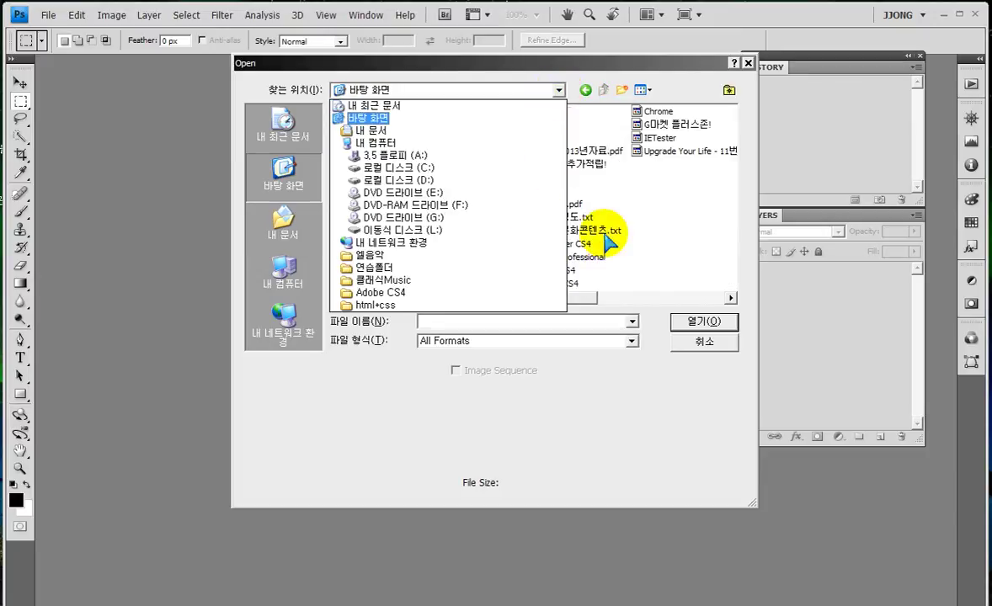
{"action": "left_click", "coordinate": [407, 177]}
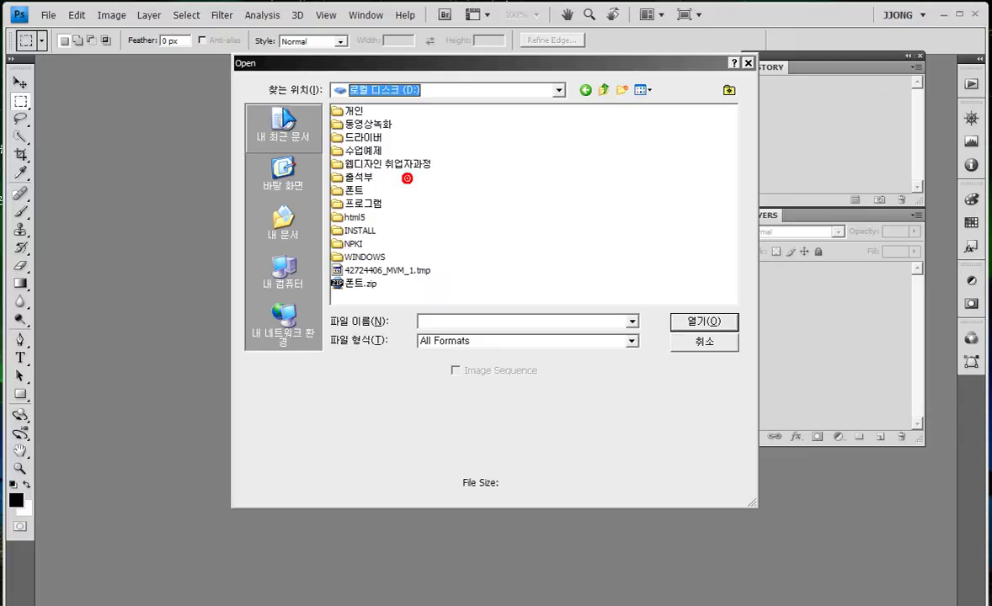
{"action": "double_click", "coordinate": [337, 150]}
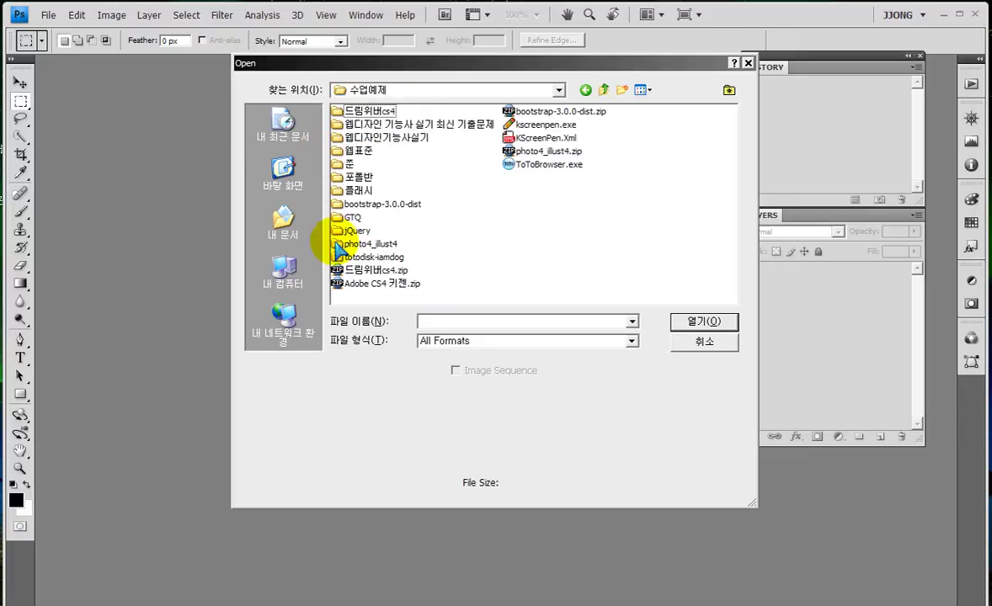
{"action": "double_click", "coordinate": [337, 243]}
{"action": "double_click", "coordinate": [337, 124]}
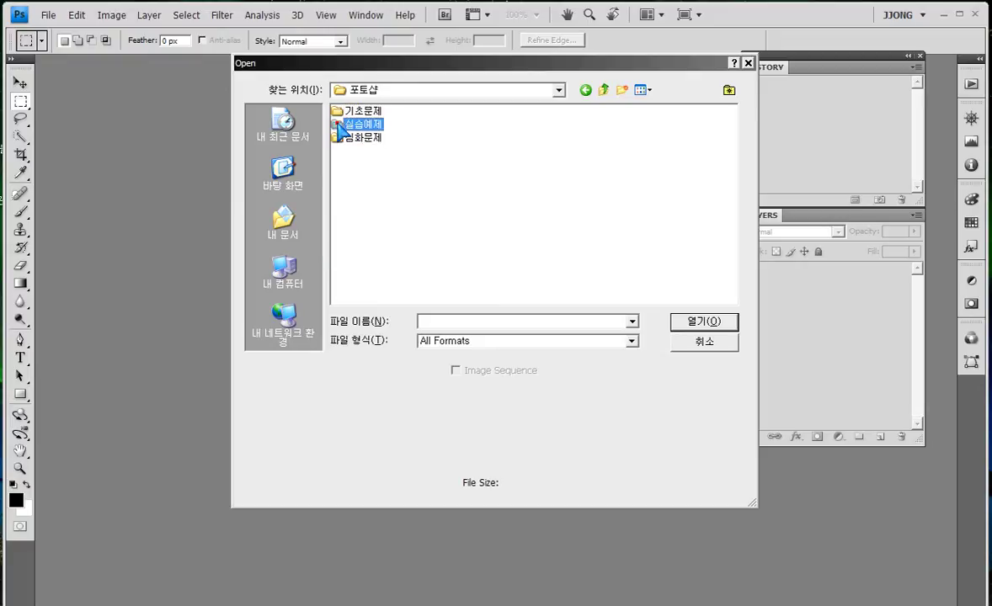
{"action": "double_click", "coordinate": [341, 124]}
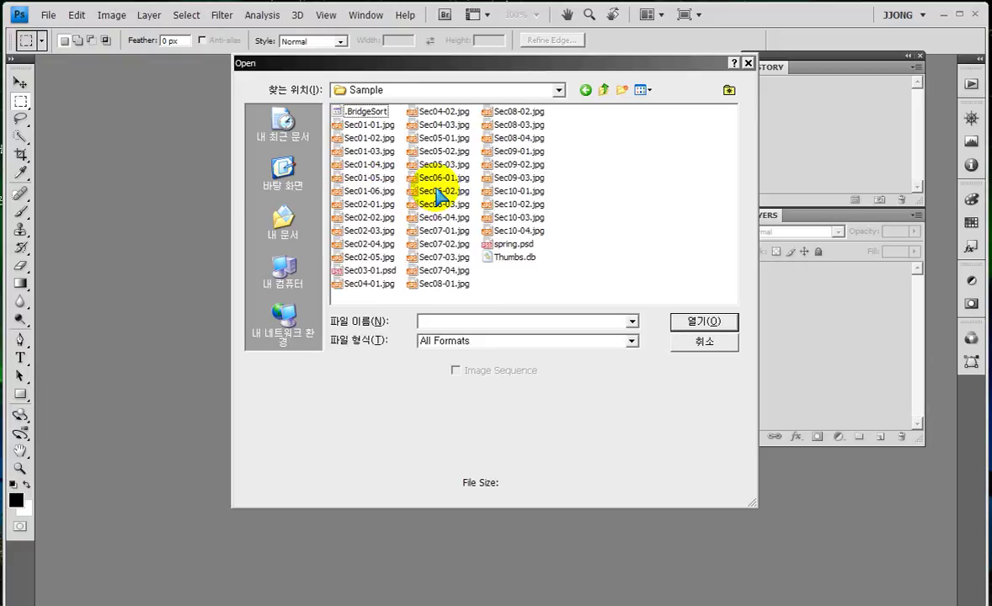
{"action": "left_click", "coordinate": [434, 178]}
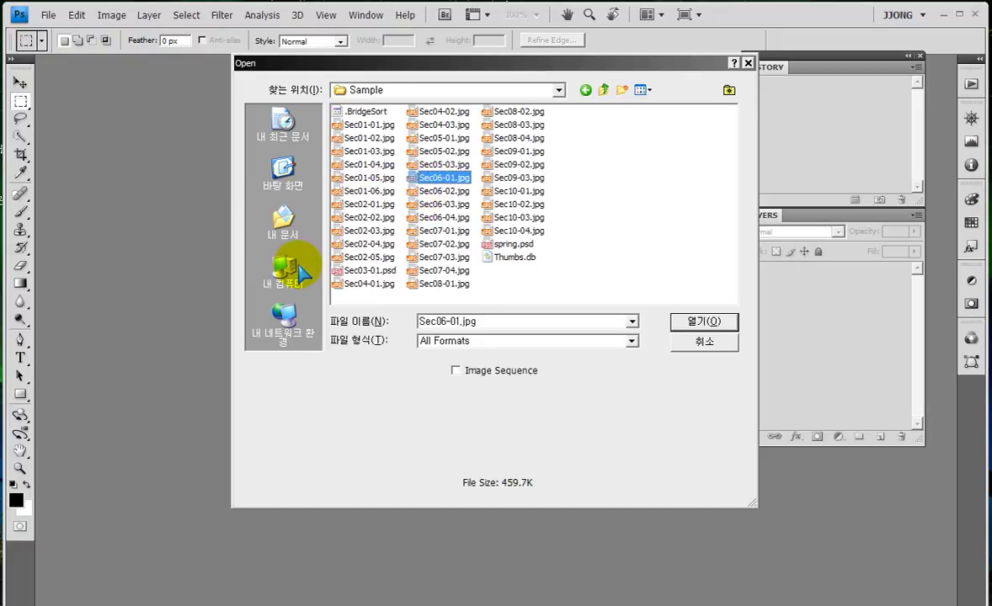
{"action": "key", "text": "Return"}
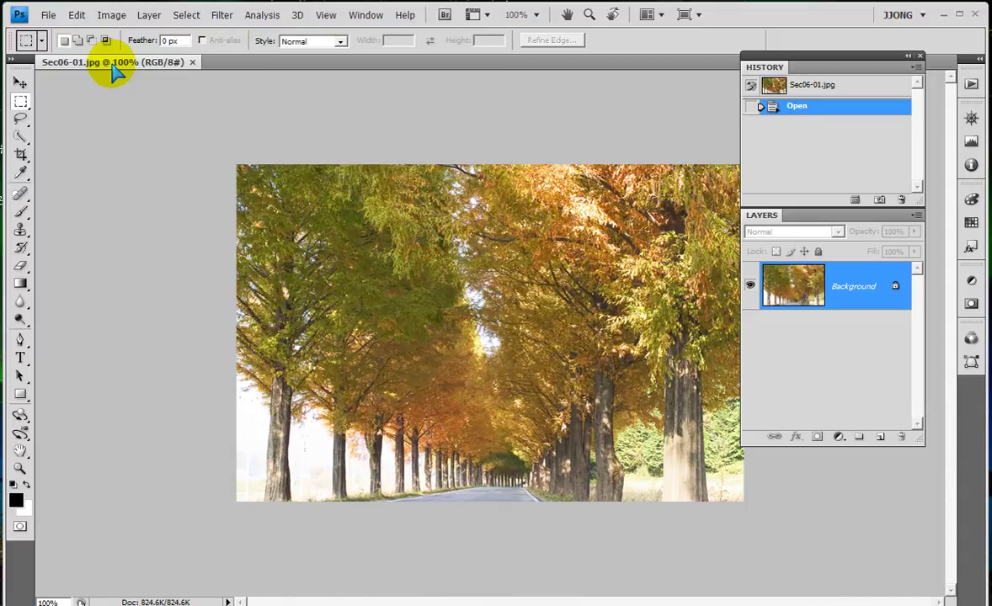
Float Sec06-01.jpg in its own window, enlarged so the whole photo fits, with panels restored
{"action": "left_click_drag", "start_coordinate": [114, 73], "coordinate": [158, 133]}
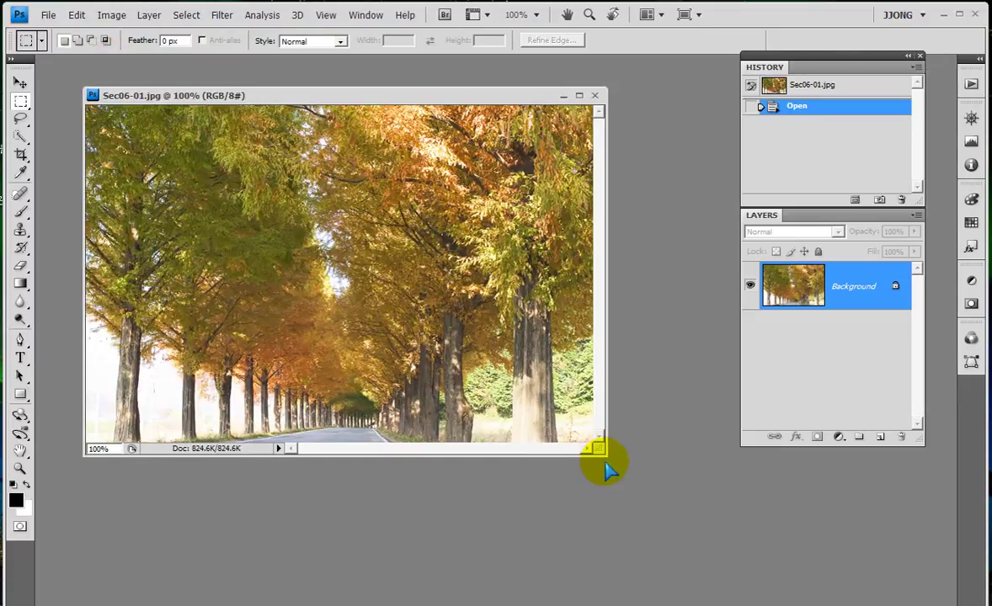
{"action": "left_click_drag", "start_coordinate": [603, 460], "coordinate": [647, 471]}
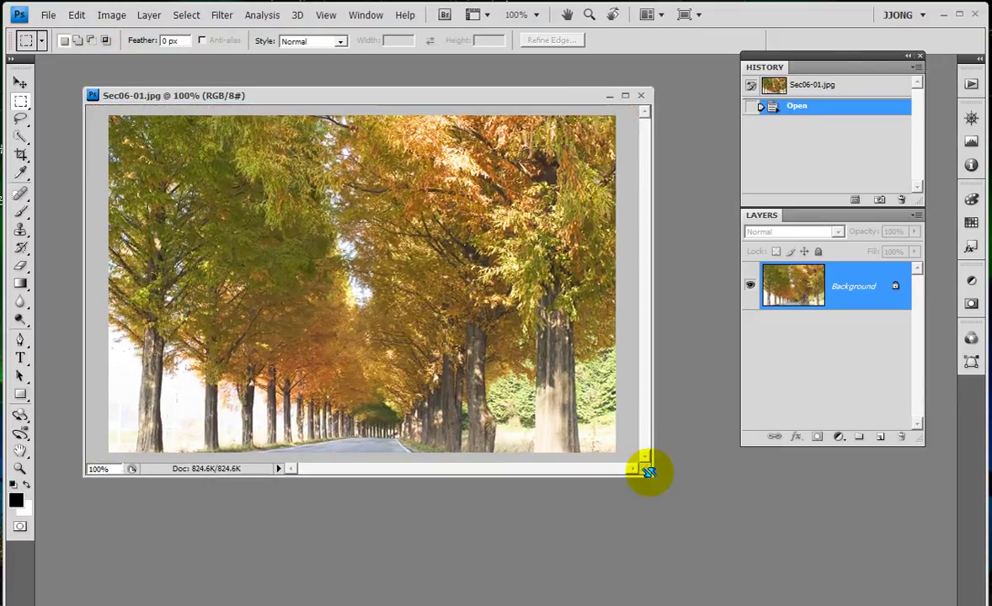
{"action": "left_click_drag", "start_coordinate": [647, 472], "coordinate": [658, 485]}
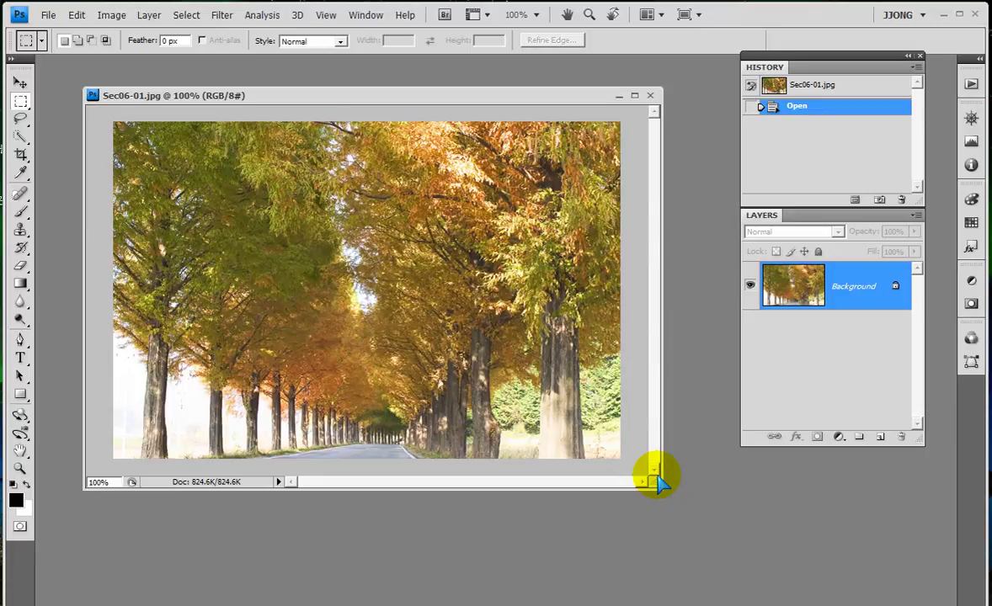
{"action": "left_click", "coordinate": [920, 55]}
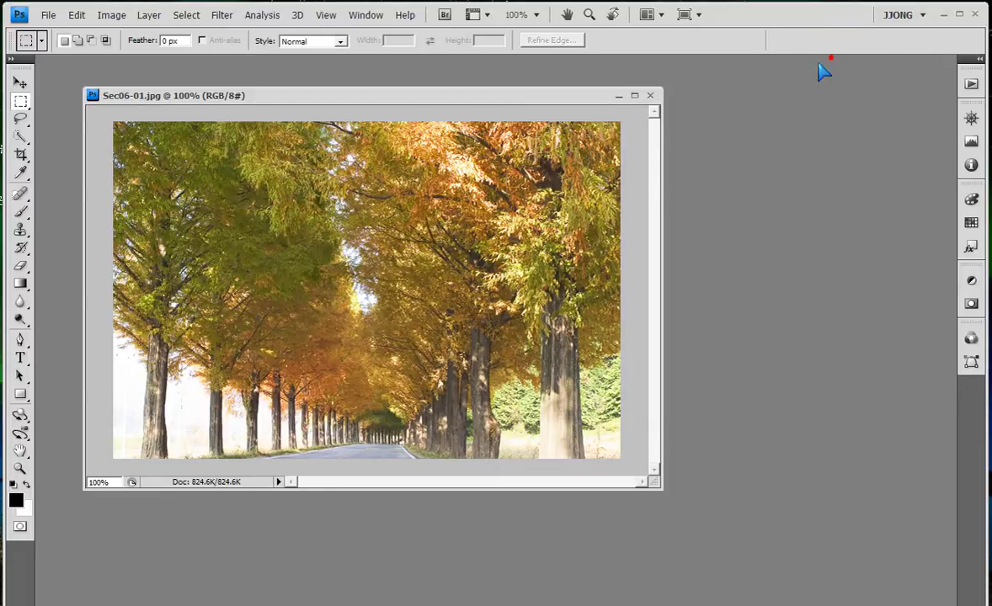
{"action": "key", "text": "F7"}
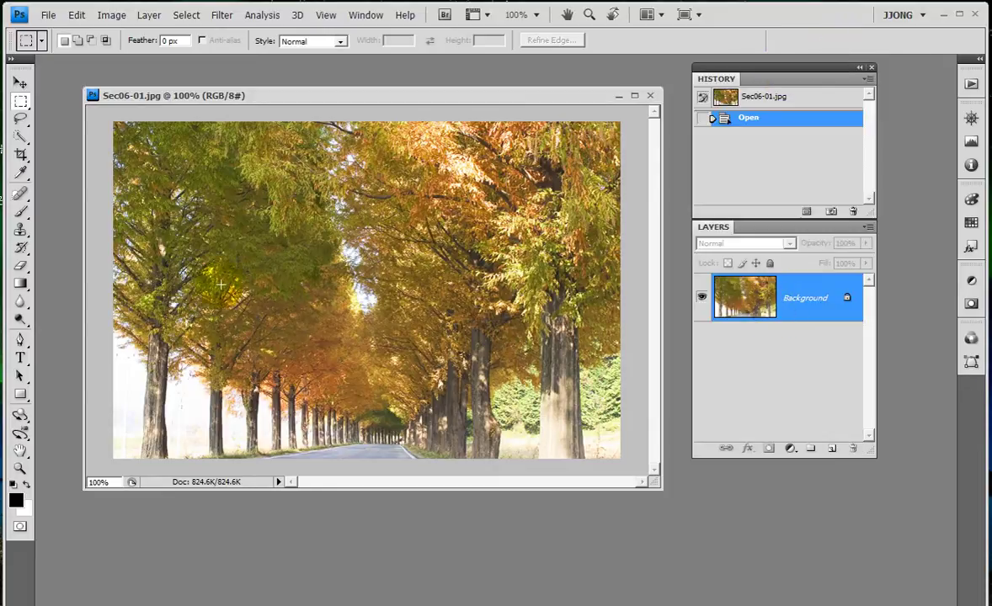
Review the Image > Adjustments commands without applying any, then show the new fill/adjustment layer list
{"action": "left_click", "coordinate": [111, 16]}
{"action": "mouse_move", "coordinate": [129, 53]}
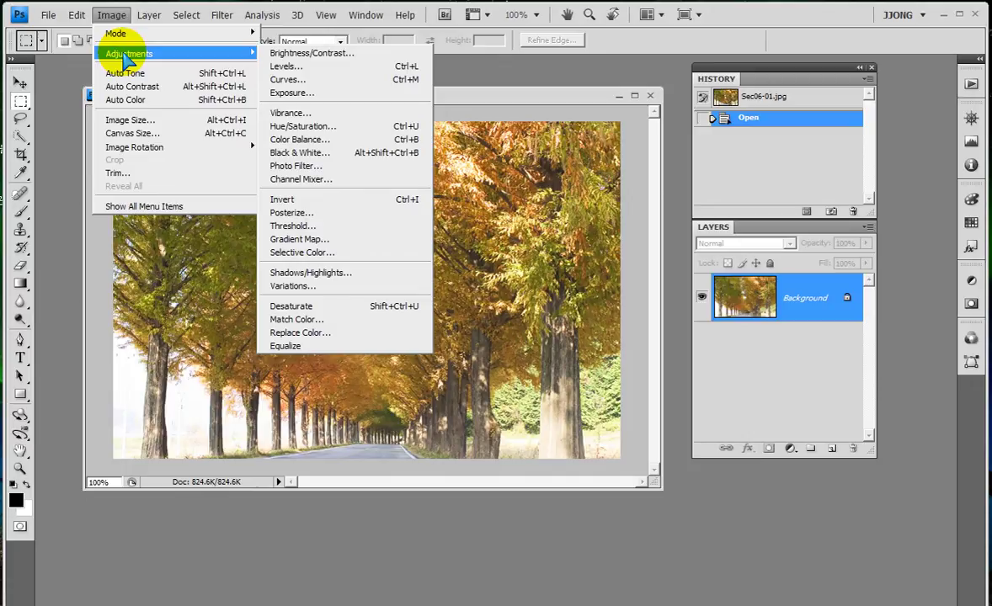
{"action": "left_click", "coordinate": [753, 450]}
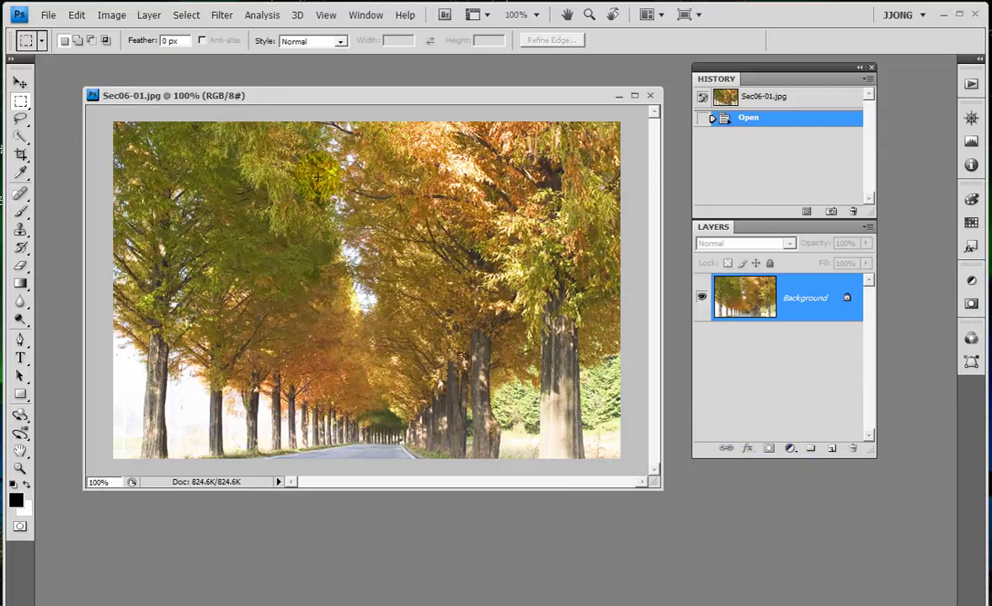
{"action": "left_click", "coordinate": [110, 16]}
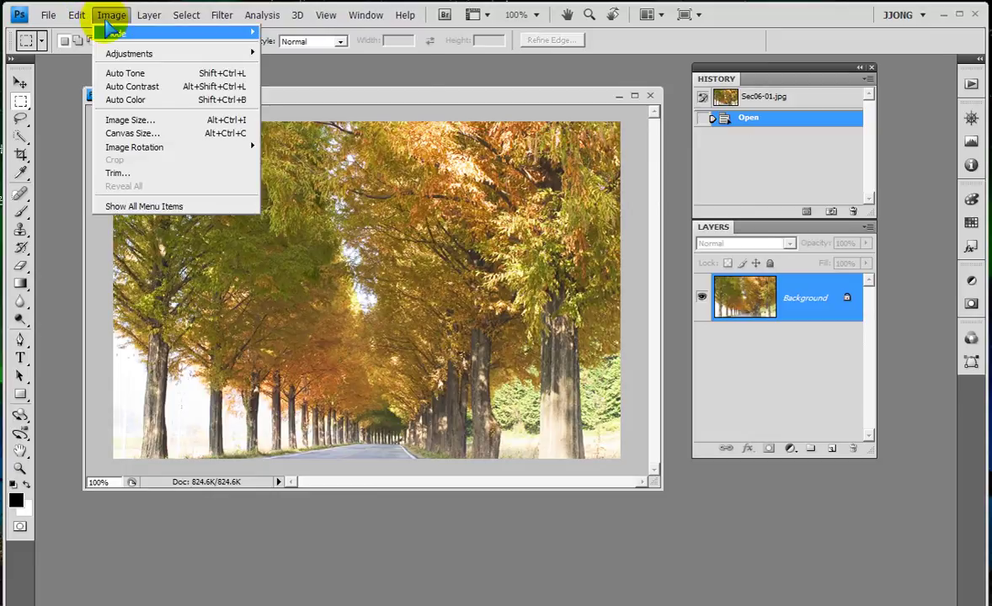
{"action": "left_click", "coordinate": [118, 55]}
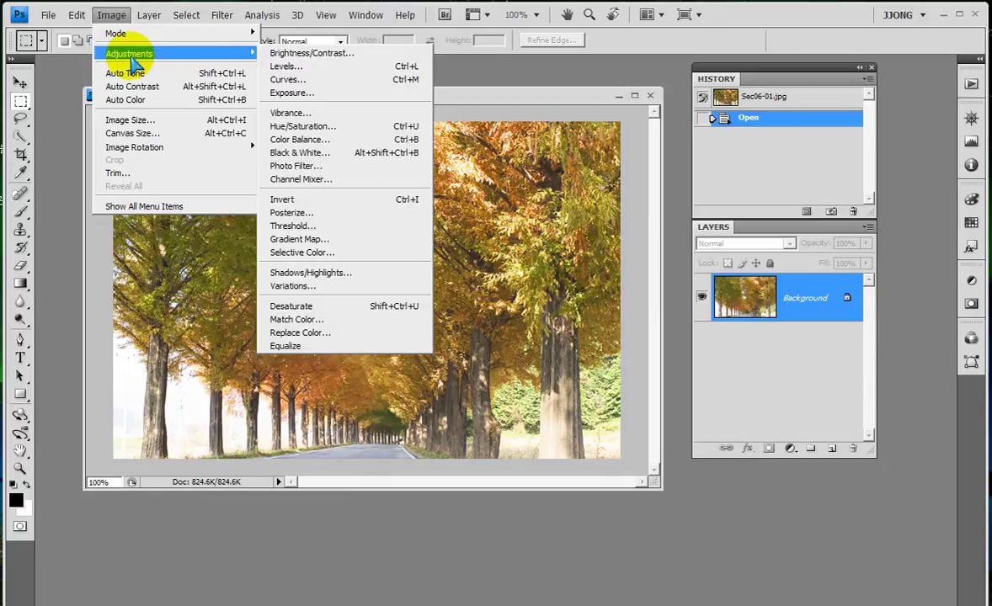
{"action": "left_click", "coordinate": [409, 243]}
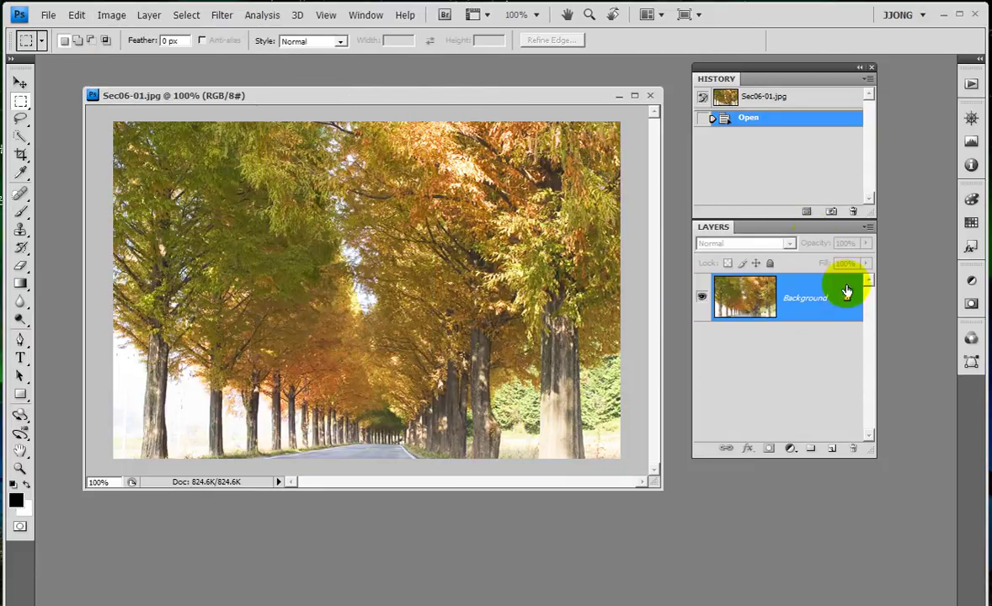
{"action": "left_click", "coordinate": [790, 448]}
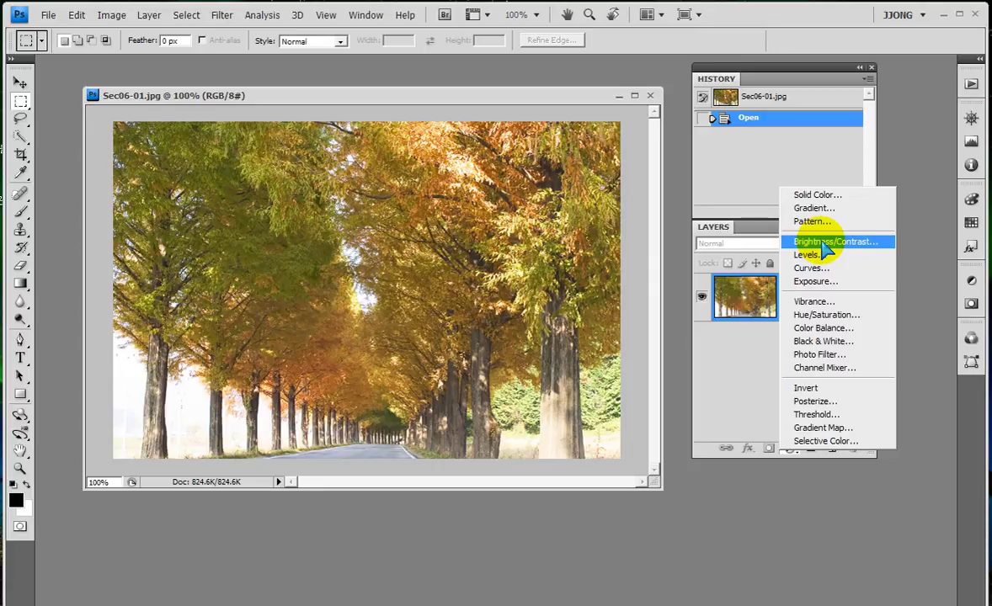
Add a Brightness/Contrast adjustment layer and arrange the panels and narrowed photo window side by side
{"action": "left_click", "coordinate": [824, 244]}
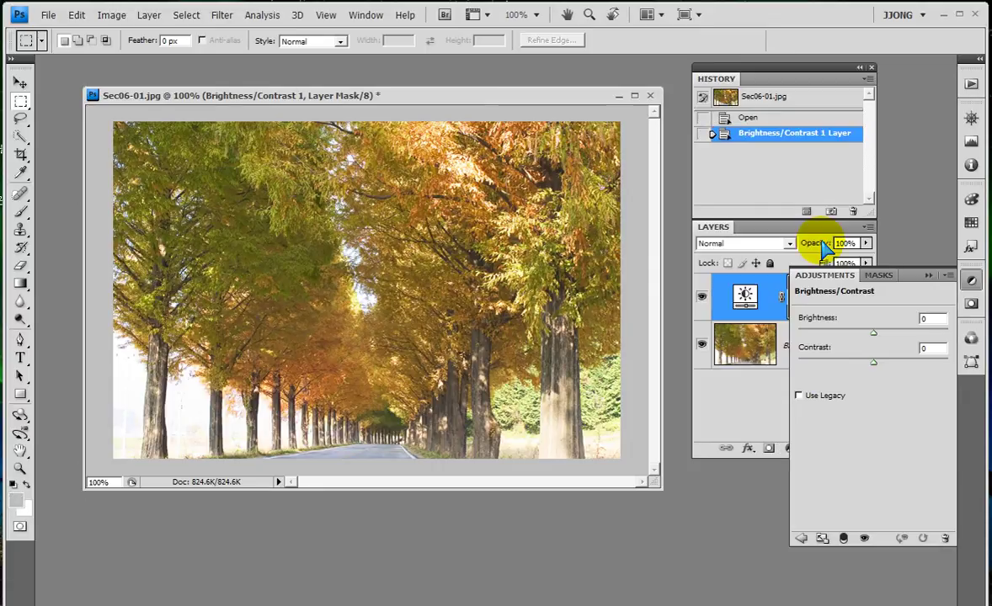
{"action": "left_click_drag", "start_coordinate": [793, 67], "coordinate": [652, 115]}
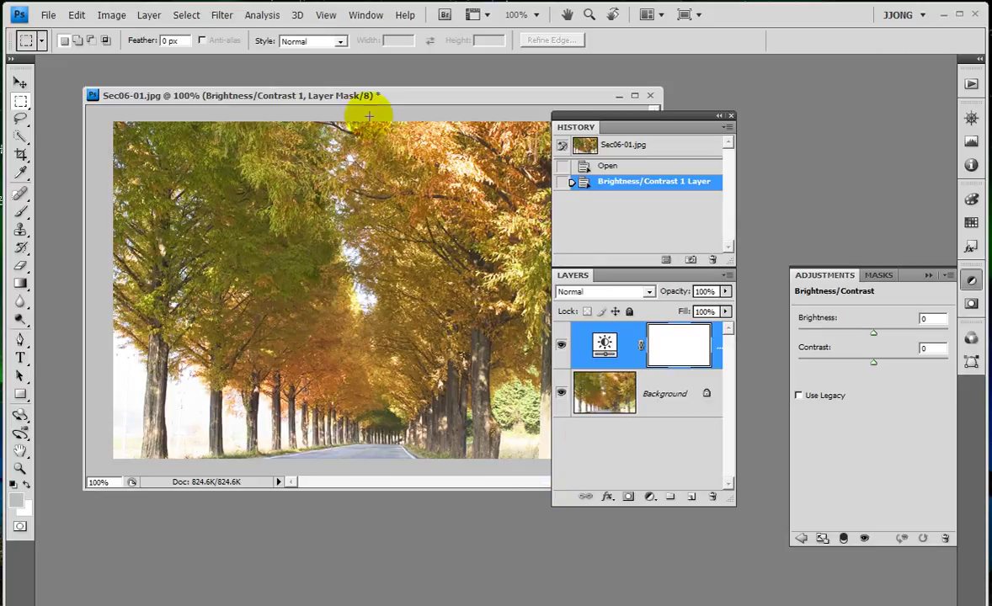
{"action": "left_click_drag", "start_coordinate": [342, 105], "coordinate": [296, 116]}
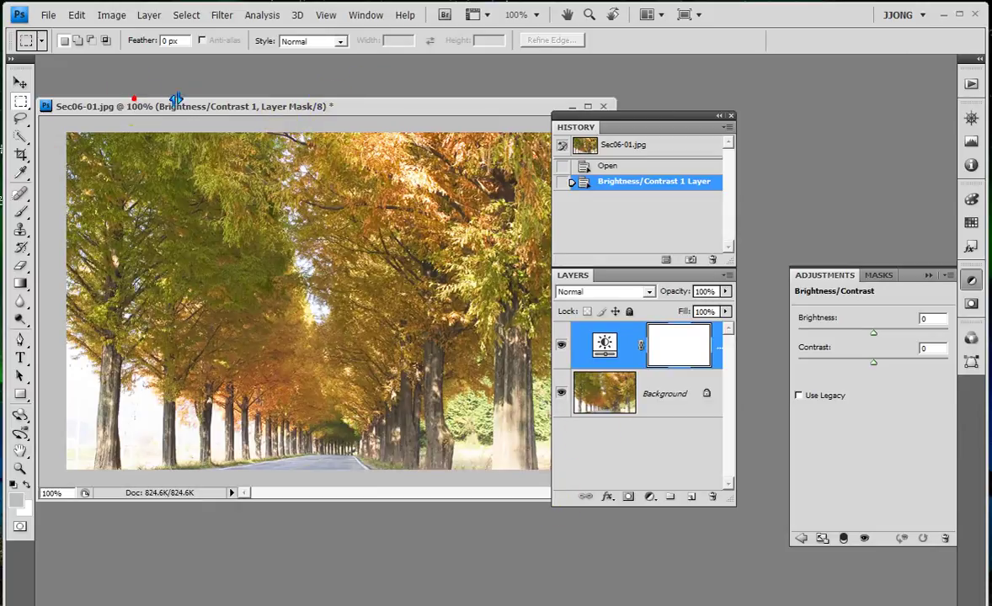
{"action": "left_click_drag", "start_coordinate": [38, 126], "coordinate": [68, 126]}
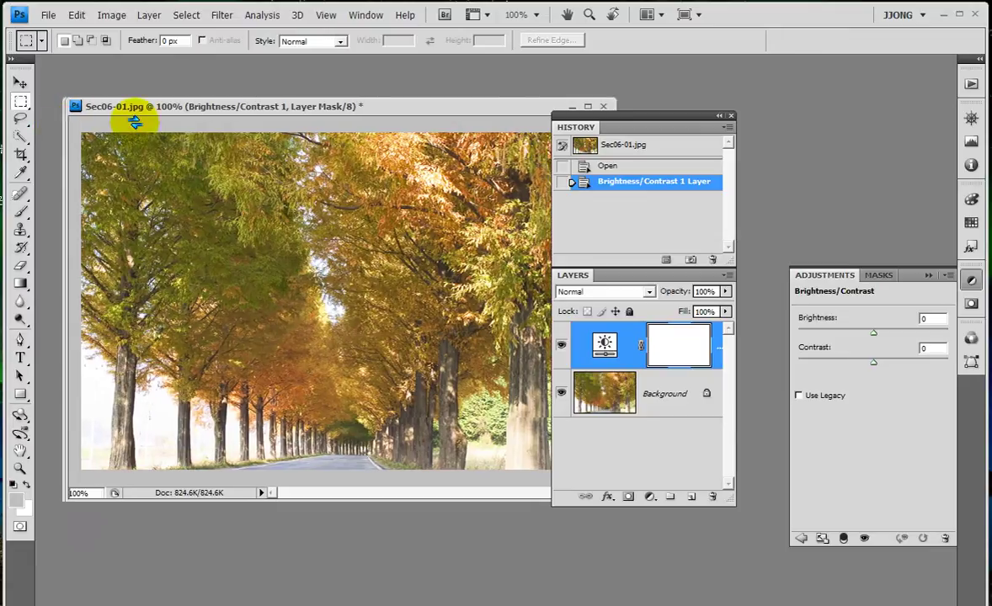
{"action": "left_click_drag", "start_coordinate": [185, 124], "coordinate": [164, 130]}
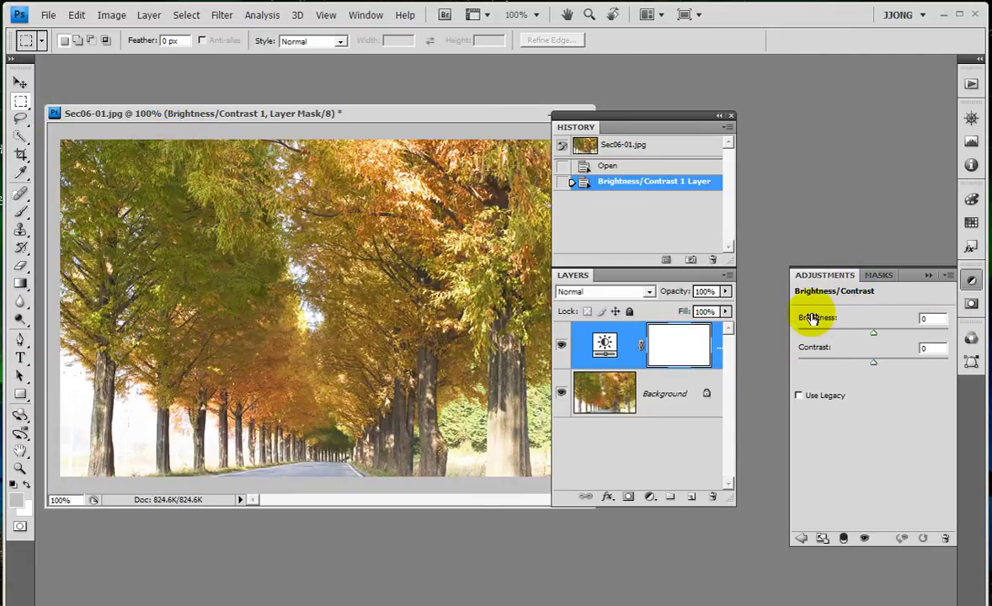
{"action": "left_click_drag", "start_coordinate": [812, 318], "coordinate": [813, 317]}
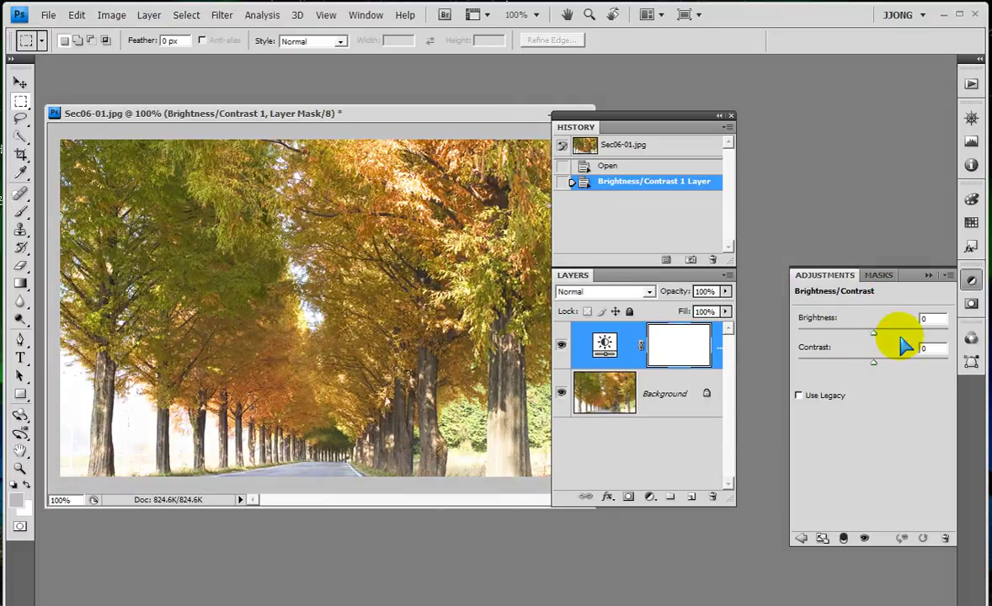
Set the Brightness/Contrast layer to Brightness 13 and Contrast 34, then zoom in on the foliage
{"action": "mouse_move", "coordinate": [874, 333]}
{"action": "left_mouse_down"}
{"action": "mouse_move", "coordinate": [935, 337]}
{"action": "mouse_move", "coordinate": [801, 337]}
{"action": "mouse_move", "coordinate": [881, 337]}
{"action": "mouse_move", "coordinate": [877, 362]}
{"action": "left_mouse_up"}
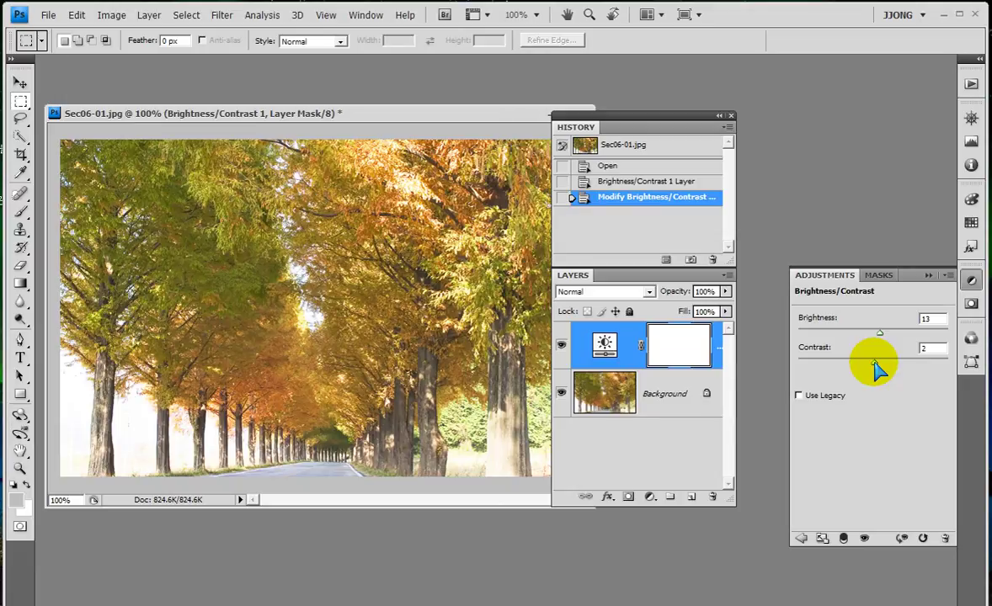
{"action": "mouse_move", "coordinate": [876, 364]}
{"action": "left_mouse_down"}
{"action": "mouse_move", "coordinate": [949, 363]}
{"action": "mouse_move", "coordinate": [880, 365]}
{"action": "mouse_move", "coordinate": [900, 364]}
{"action": "left_mouse_up"}
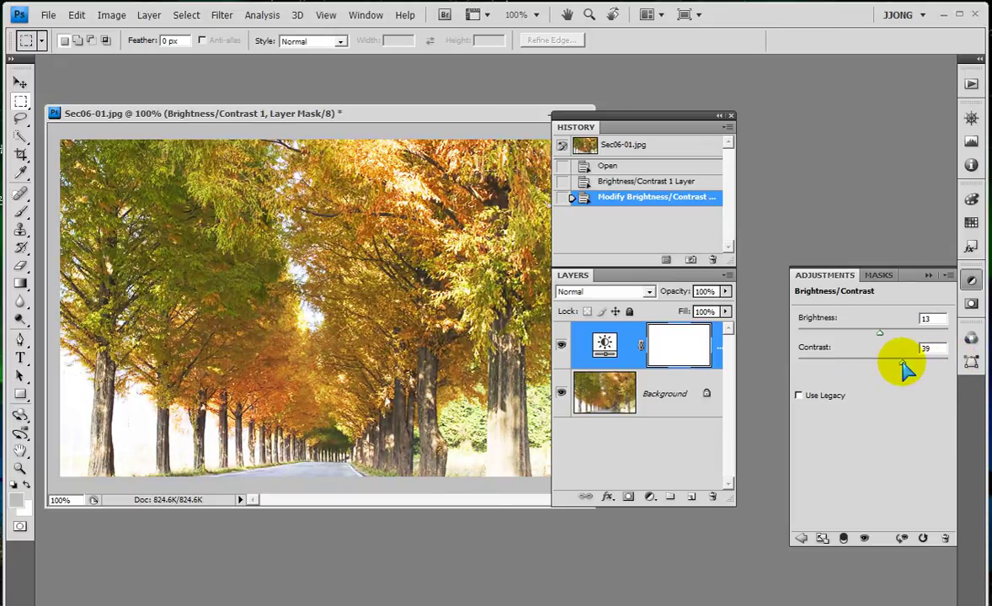
{"action": "left_click", "coordinate": [21, 469]}
{"action": "left_click_drag", "start_coordinate": [244, 280], "coordinate": [284, 278]}
{"action": "left_click_drag", "start_coordinate": [138, 260], "coordinate": [200, 288]}
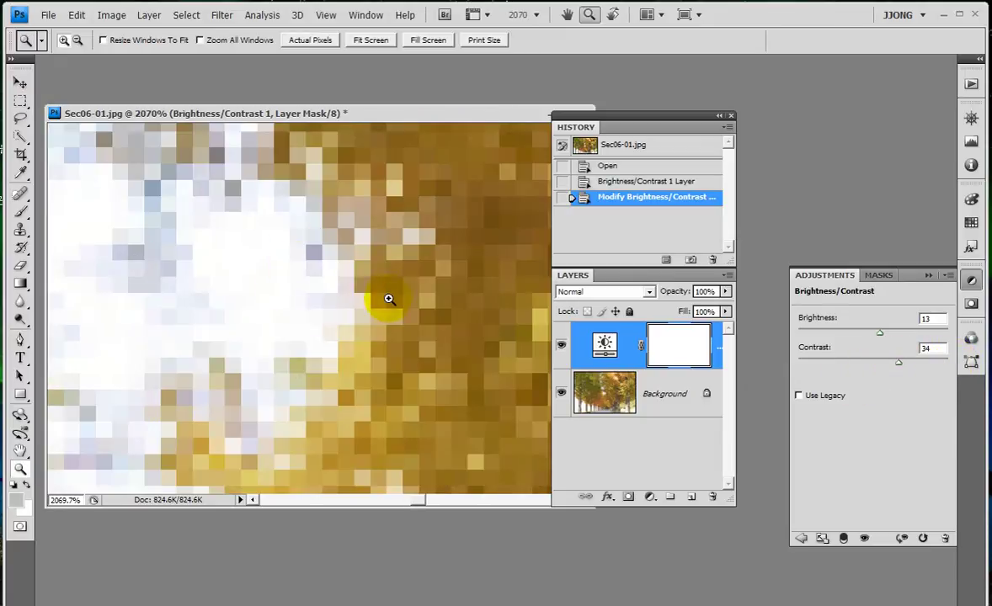
Check the tree detail up close while settling Contrast at 24, returning to 100% view
{"action": "mouse_move", "coordinate": [899, 364]}
{"action": "left_mouse_down"}
{"action": "mouse_move", "coordinate": [870, 364]}
{"action": "mouse_move", "coordinate": [908, 364]}
{"action": "left_mouse_up"}
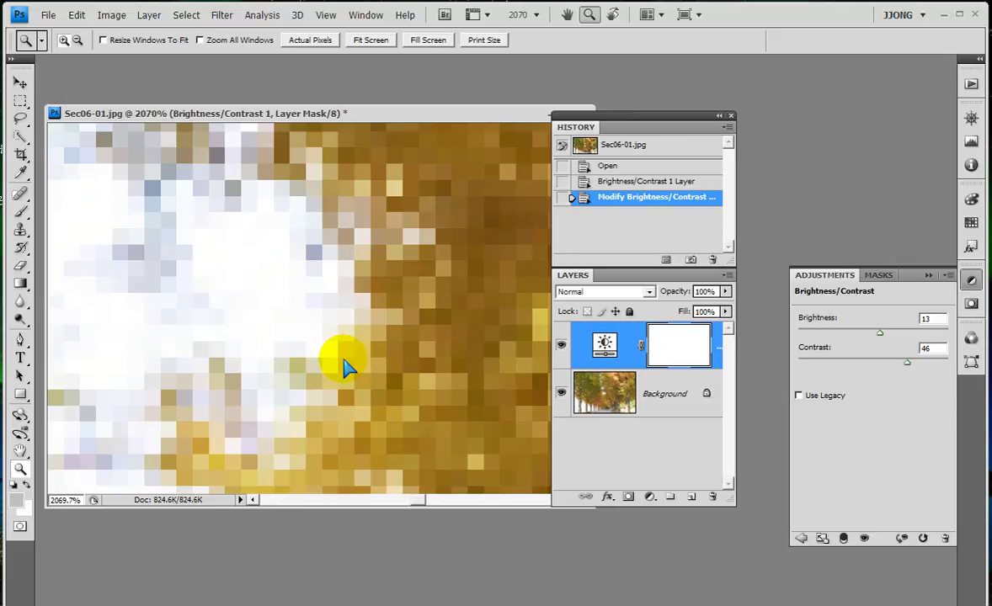
{"action": "double_click", "coordinate": [20, 469]}
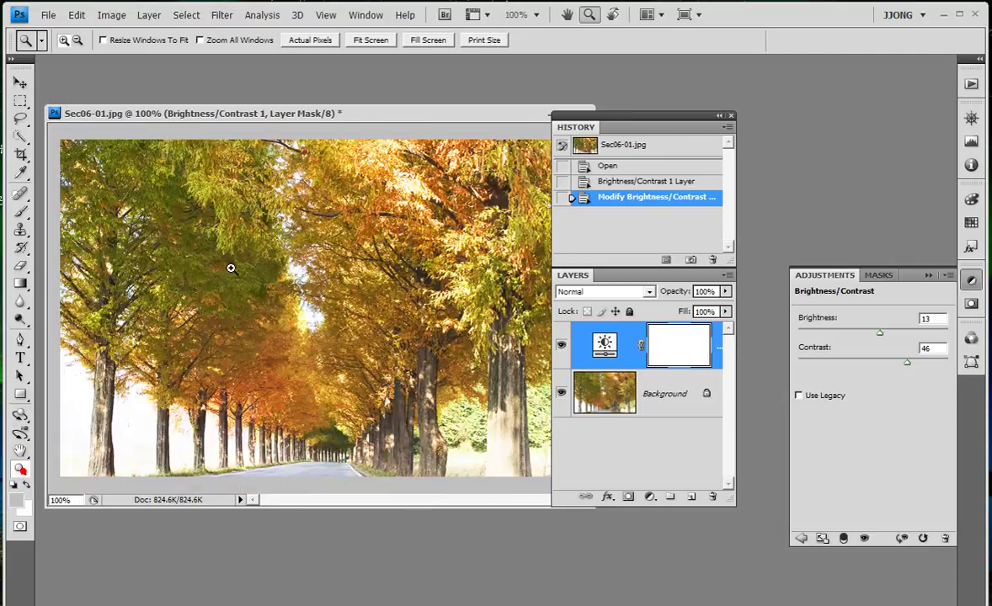
{"action": "left_click_drag", "start_coordinate": [484, 179], "coordinate": [452, 195]}
{"action": "left_click_drag", "start_coordinate": [299, 213], "coordinate": [362, 274]}
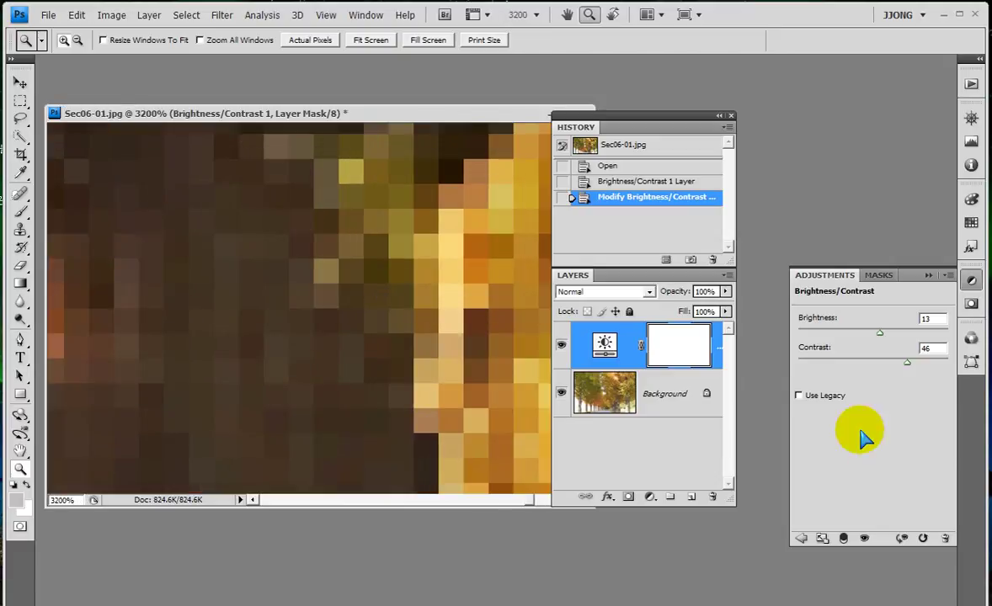
{"action": "left_click_drag", "start_coordinate": [905, 362], "coordinate": [862, 364]}
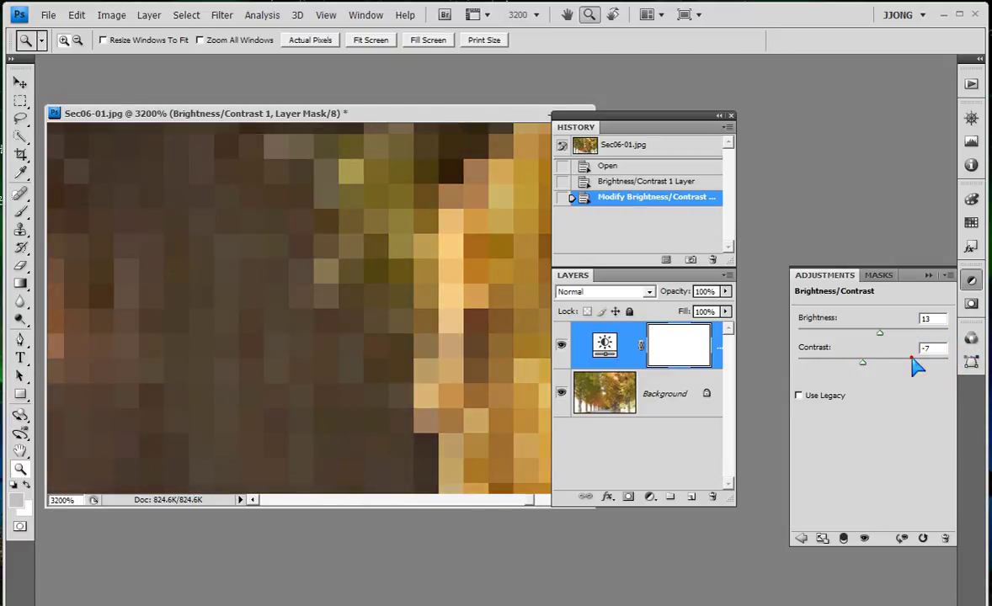
{"action": "mouse_move", "coordinate": [864, 365]}
{"action": "left_mouse_down"}
{"action": "mouse_move", "coordinate": [981, 366]}
{"action": "mouse_move", "coordinate": [882, 365]}
{"action": "mouse_move", "coordinate": [977, 366]}
{"action": "mouse_move", "coordinate": [893, 371]}
{"action": "left_mouse_up"}
{"action": "key", "text": "ctrl+1"}
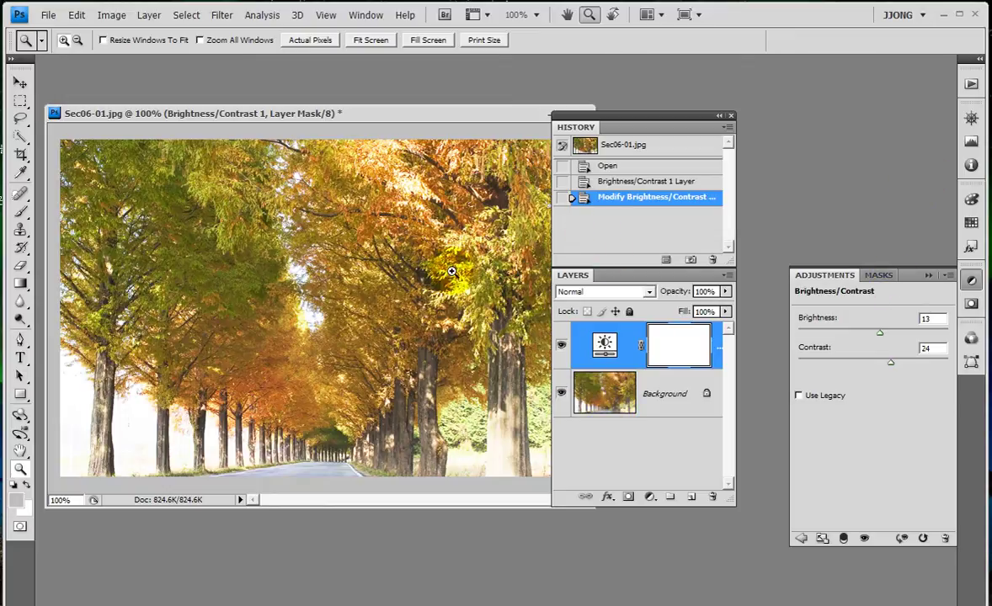
Toggle the Brightness/Contrast layer's visibility repeatedly to compare, leaving it hidden
{"action": "left_click", "coordinate": [562, 347]}
{"action": "left_click", "coordinate": [561, 347]}
{"action": "left_click", "coordinate": [561, 347]}
{"action": "left_click", "coordinate": [562, 346]}
{"action": "left_click", "coordinate": [562, 348]}
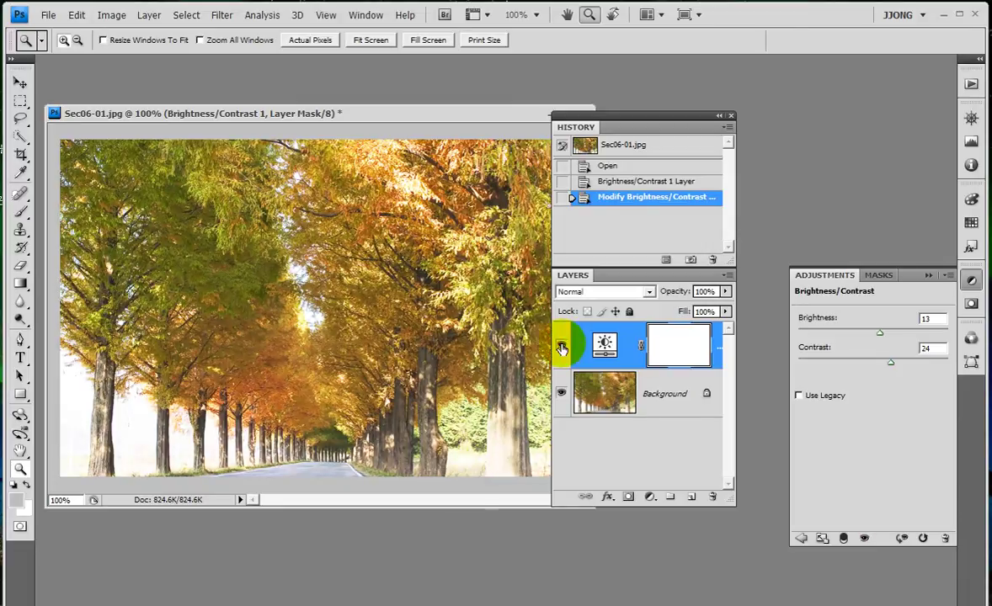
{"action": "left_click", "coordinate": [561, 347]}
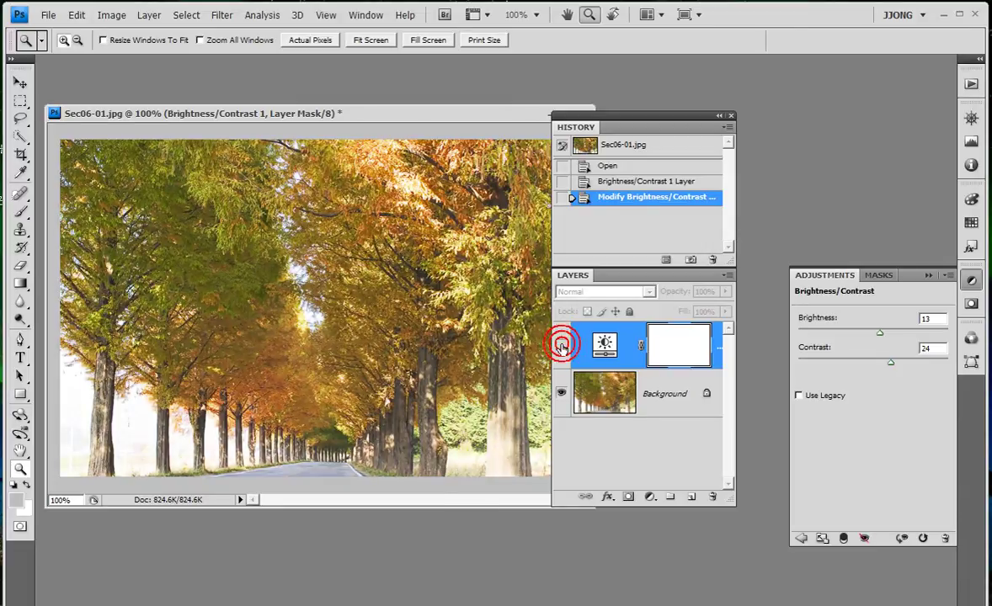
{"action": "left_click", "coordinate": [562, 347]}
{"action": "left_click", "coordinate": [561, 347]}
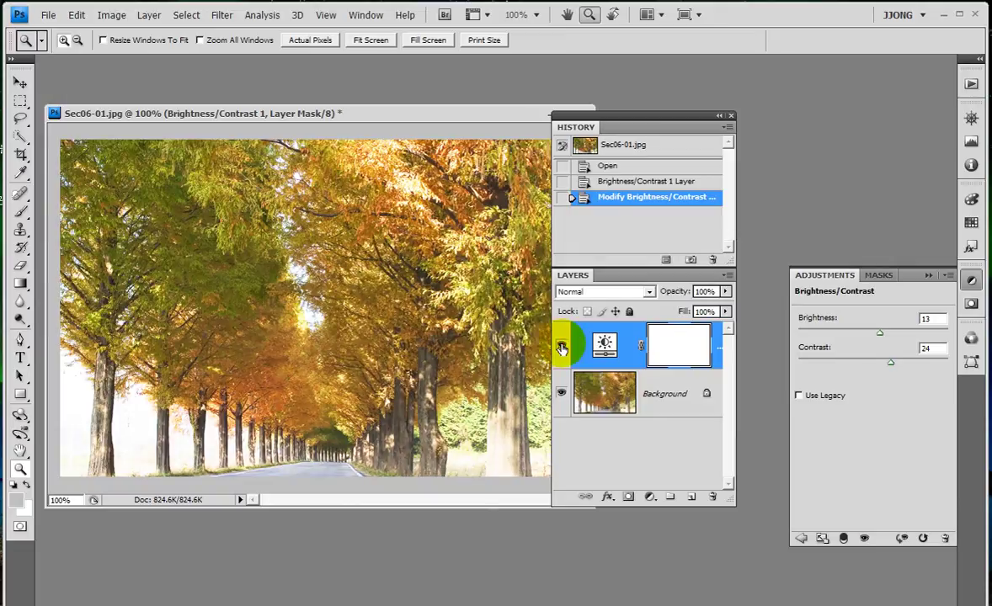
{"action": "left_click", "coordinate": [562, 347]}
{"action": "left_click", "coordinate": [562, 347]}
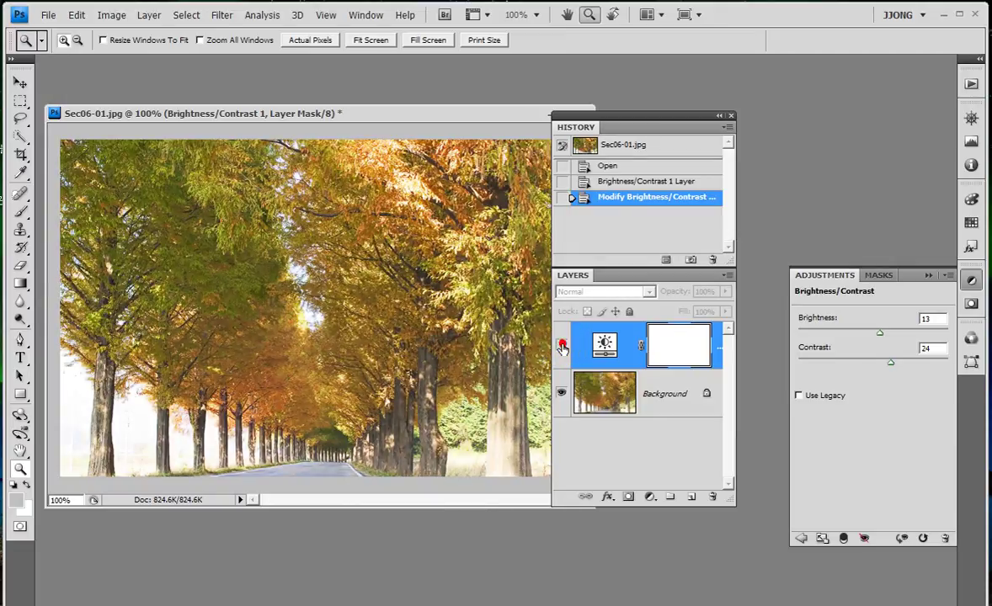
{"action": "left_click", "coordinate": [562, 347]}
{"action": "left_click", "coordinate": [562, 347]}
{"action": "left_click", "coordinate": [562, 347]}
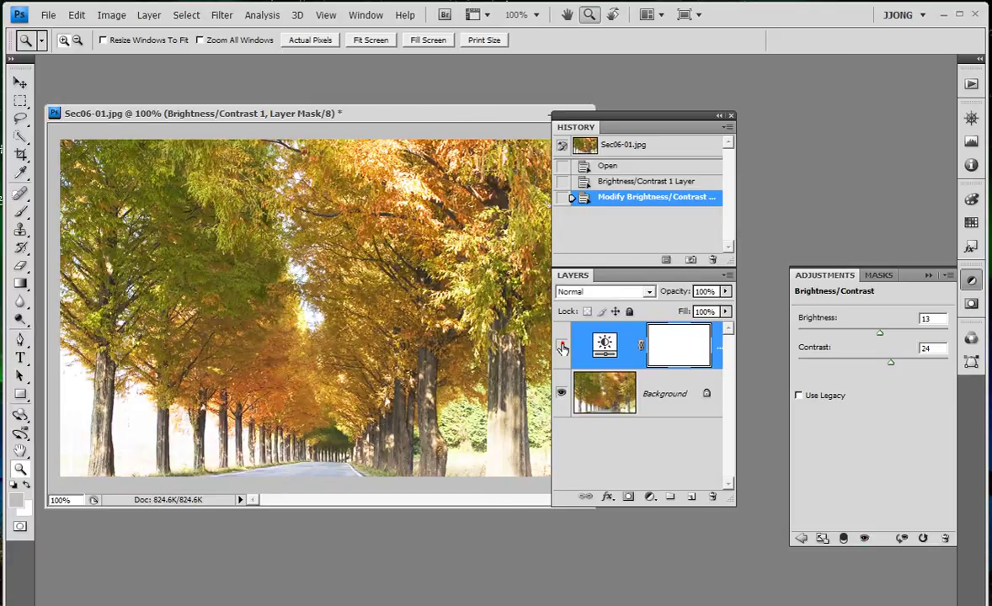
{"action": "left_click", "coordinate": [561, 347]}
{"action": "left_click", "coordinate": [20, 469]}
Zoom into the sky gap, compare it with and without Brightness/Contrast, leaving the layer visible at 100%
{"action": "left_click_drag", "start_coordinate": [265, 276], "coordinate": [345, 341]}
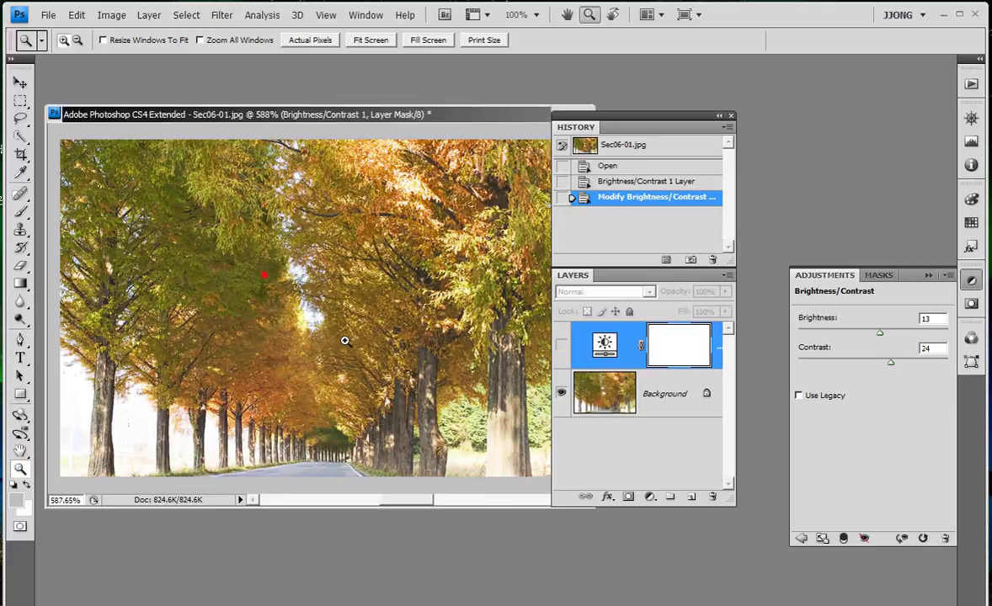
{"action": "left_click", "coordinate": [257, 286]}
{"action": "left_click", "coordinate": [307, 289]}
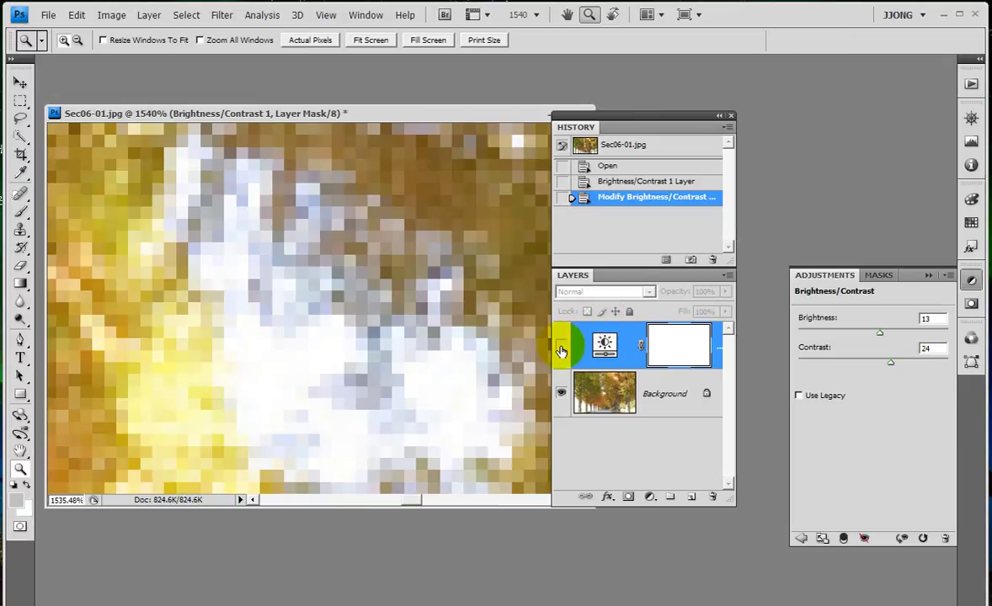
{"action": "left_click", "coordinate": [562, 348]}
{"action": "left_click", "coordinate": [562, 348]}
{"action": "left_click", "coordinate": [562, 348]}
{"action": "left_click", "coordinate": [562, 349]}
{"action": "left_click", "coordinate": [562, 349]}
{"action": "left_click", "coordinate": [562, 349]}
{"action": "left_click", "coordinate": [561, 349]}
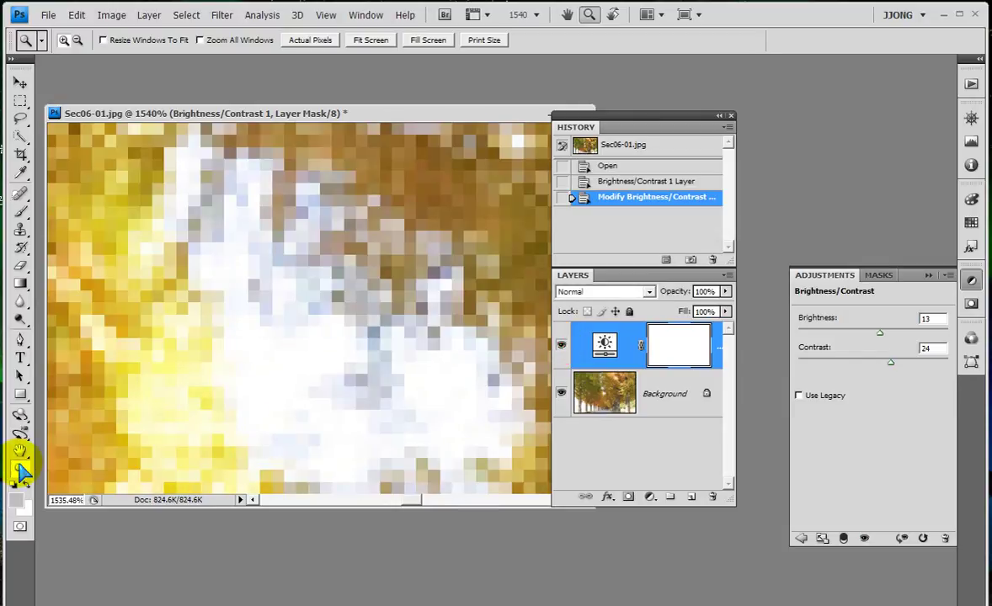
{"action": "double_click", "coordinate": [20, 468]}
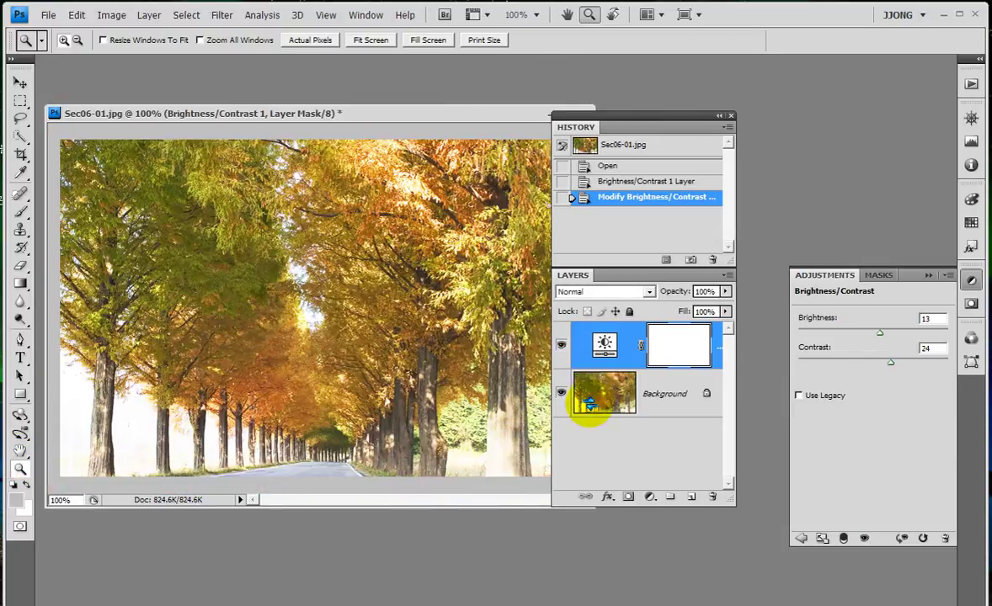
Revert to the Sec06-01.jpg History snapshot, collapse the Adjustments panel and widen the Layers panel
{"action": "left_click", "coordinate": [630, 146]}
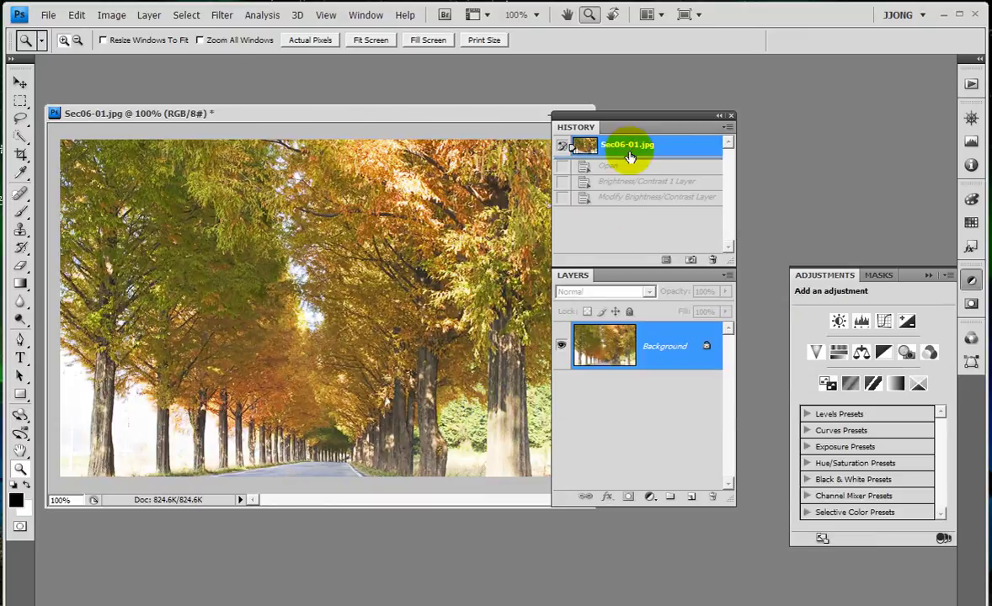
{"action": "left_click", "coordinate": [925, 276]}
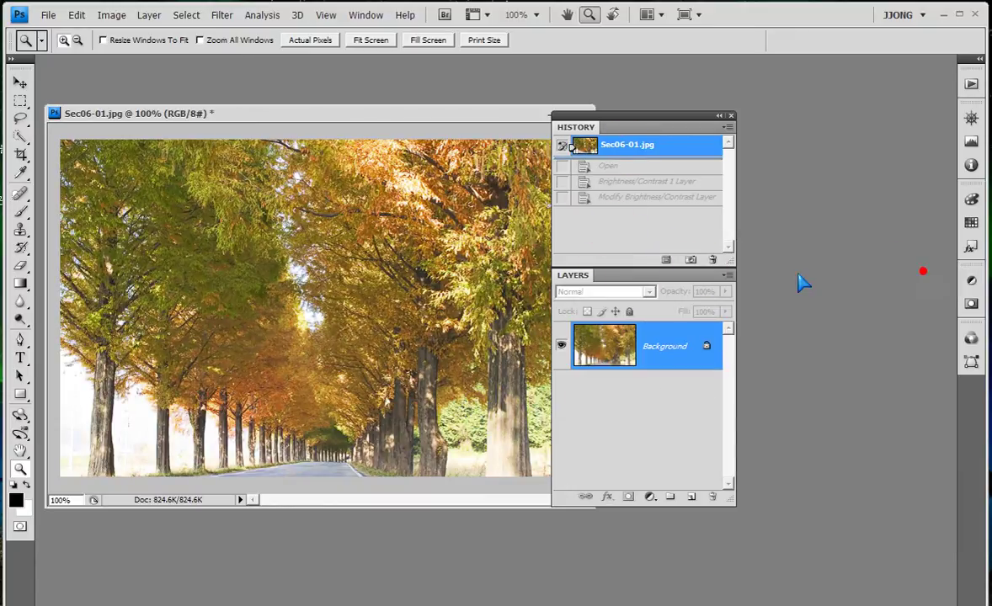
{"action": "left_click_drag", "start_coordinate": [734, 265], "coordinate": [748, 266]}
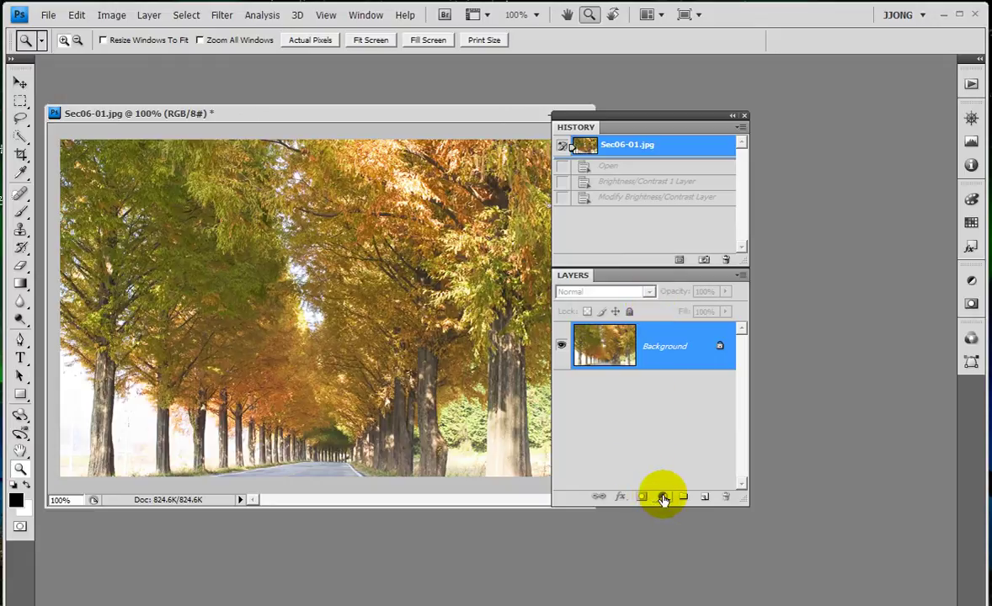
{"action": "left_click", "coordinate": [664, 498]}
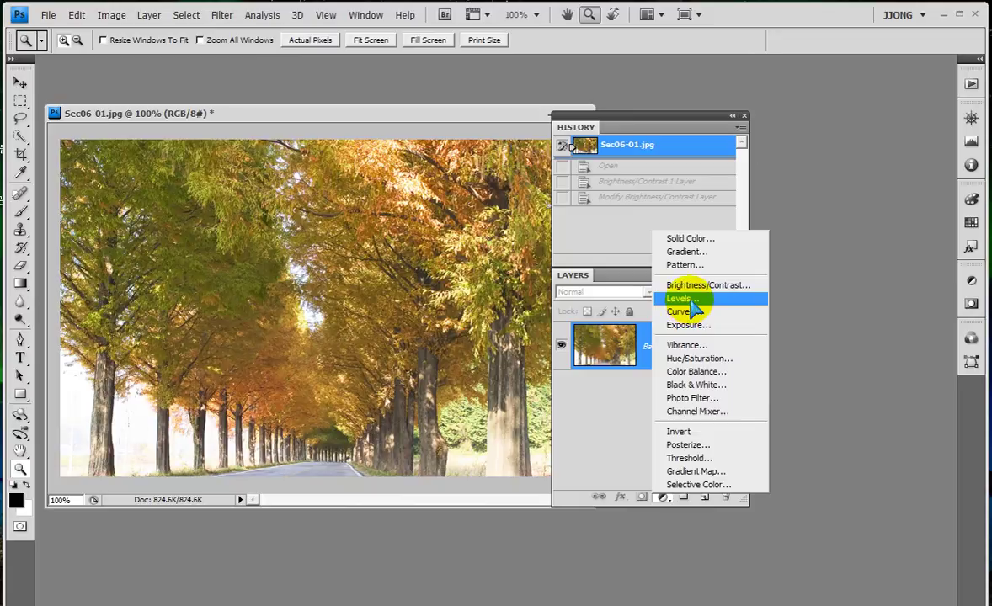
{"action": "left_click", "coordinate": [691, 299]}
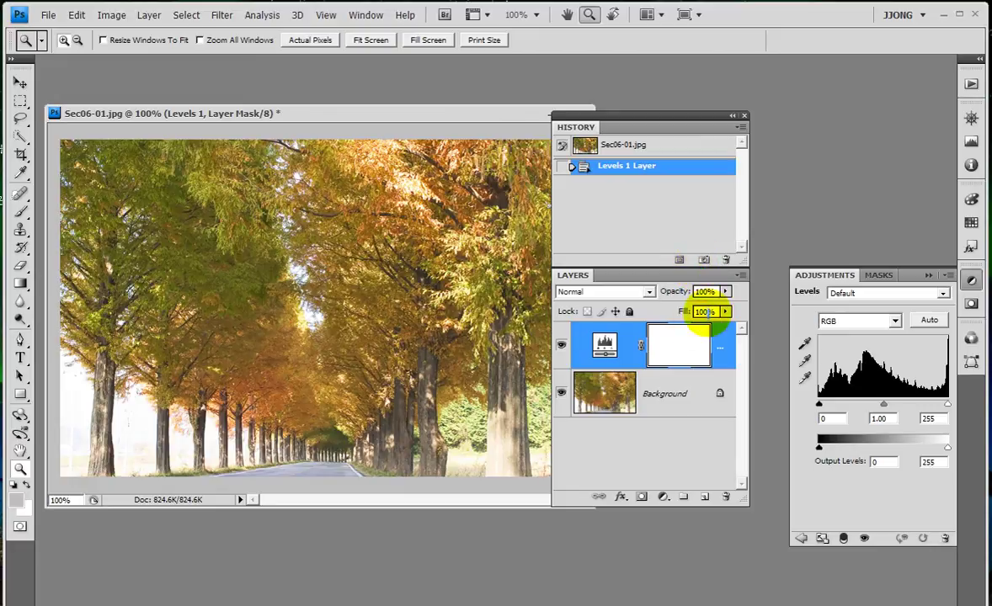
{"action": "left_click_drag", "start_coordinate": [807, 390], "coordinate": [950, 412]}
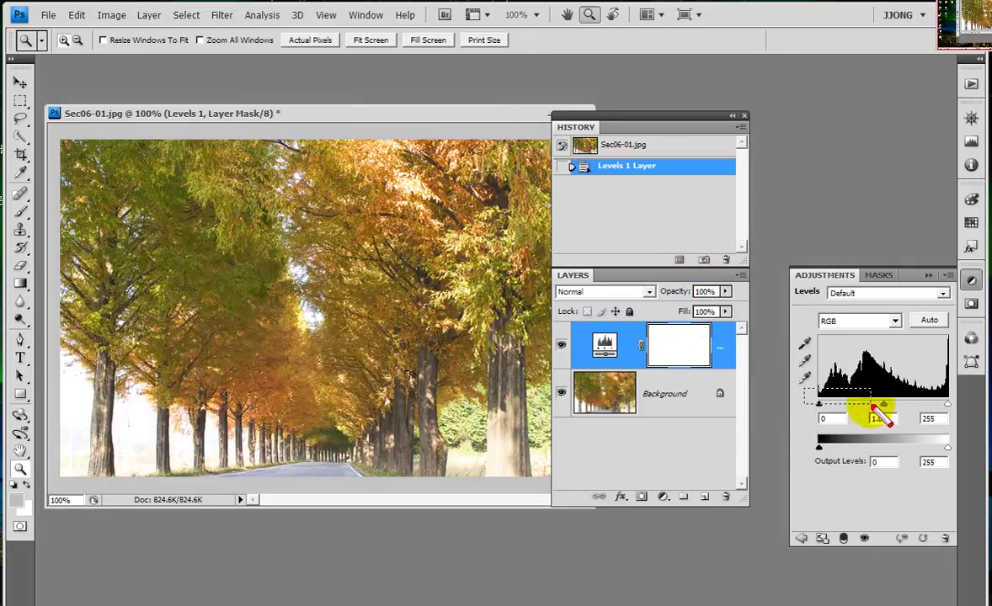
{"action": "left_click_drag", "start_coordinate": [802, 434], "coordinate": [960, 460]}
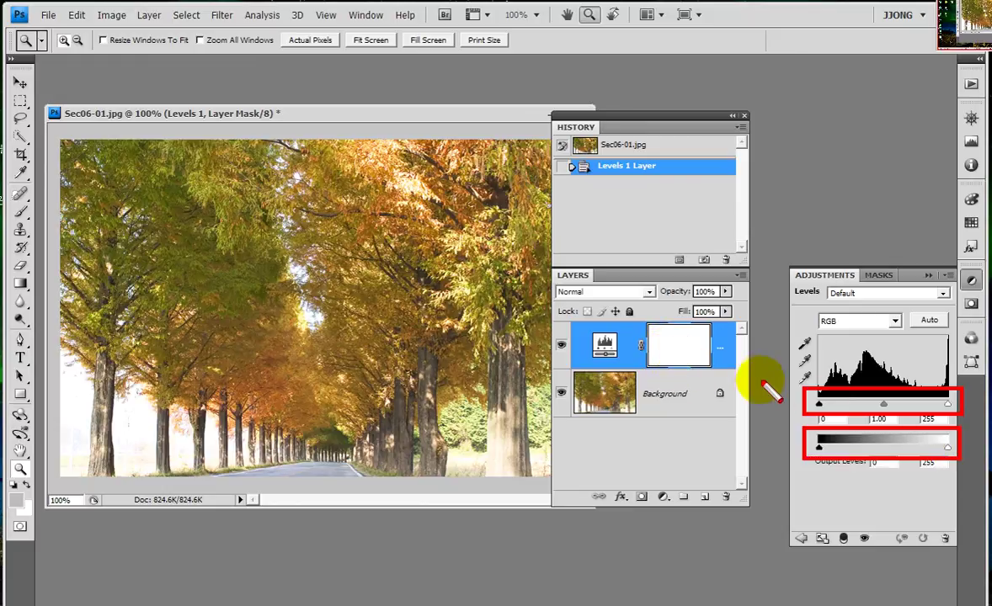
{"action": "key", "text": "Escape"}
Set the Levels white point to 232 and the black point to 15
{"action": "left_click_drag", "start_coordinate": [809, 392], "coordinate": [970, 417]}
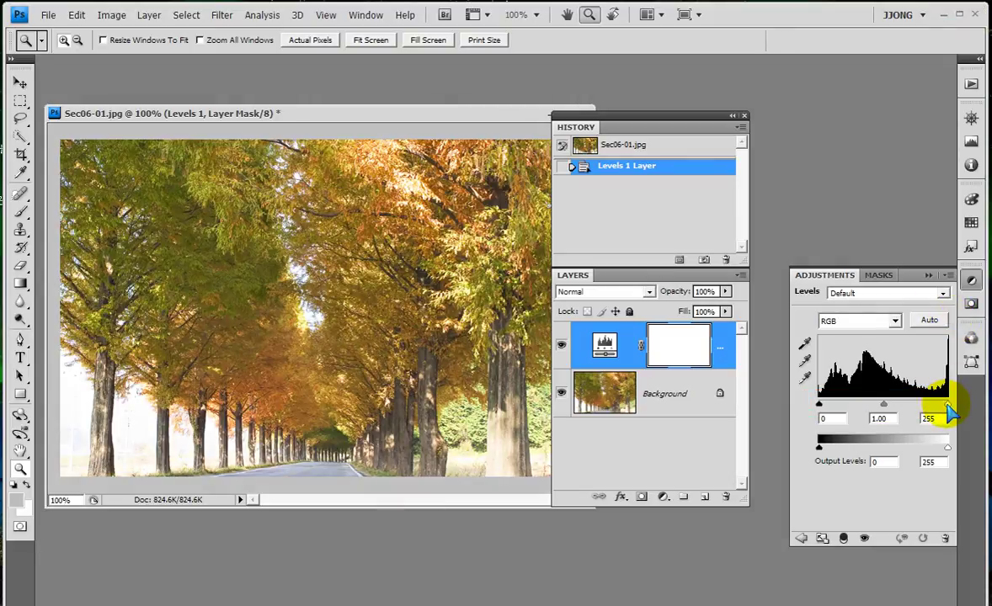
{"action": "mouse_move", "coordinate": [949, 410]}
{"action": "left_mouse_down"}
{"action": "mouse_move", "coordinate": [886, 412]}
{"action": "mouse_move", "coordinate": [952, 406]}
{"action": "mouse_move", "coordinate": [939, 419]}
{"action": "mouse_move", "coordinate": [935, 403]}
{"action": "left_mouse_up"}
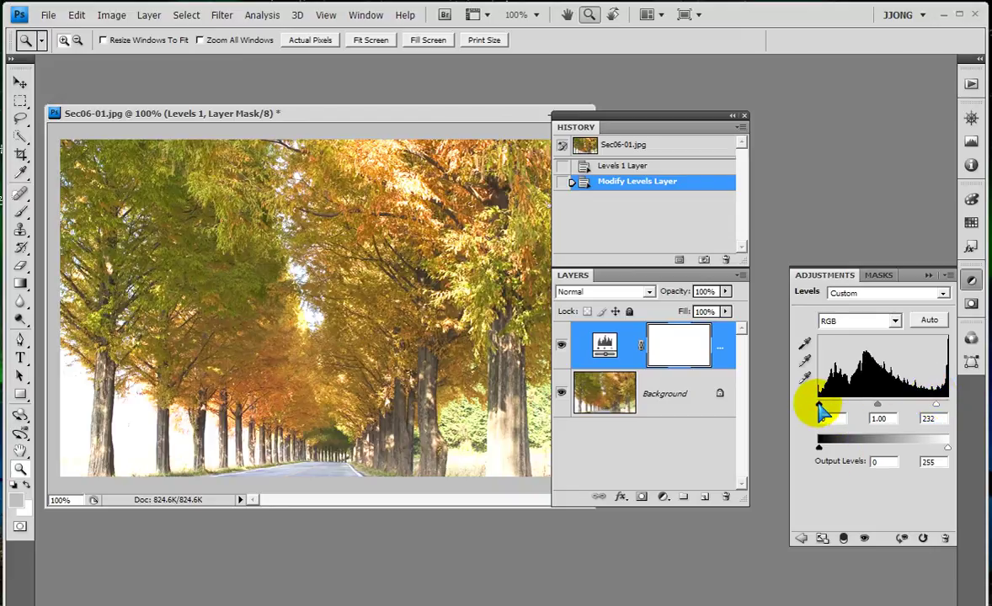
{"action": "mouse_move", "coordinate": [819, 408]}
{"action": "left_mouse_down"}
{"action": "mouse_move", "coordinate": [815, 415]}
{"action": "mouse_move", "coordinate": [888, 412]}
{"action": "mouse_move", "coordinate": [779, 410]}
{"action": "mouse_move", "coordinate": [822, 412]}
{"action": "left_mouse_up"}
{"action": "left_click_drag", "start_coordinate": [815, 411], "coordinate": [826, 409]}
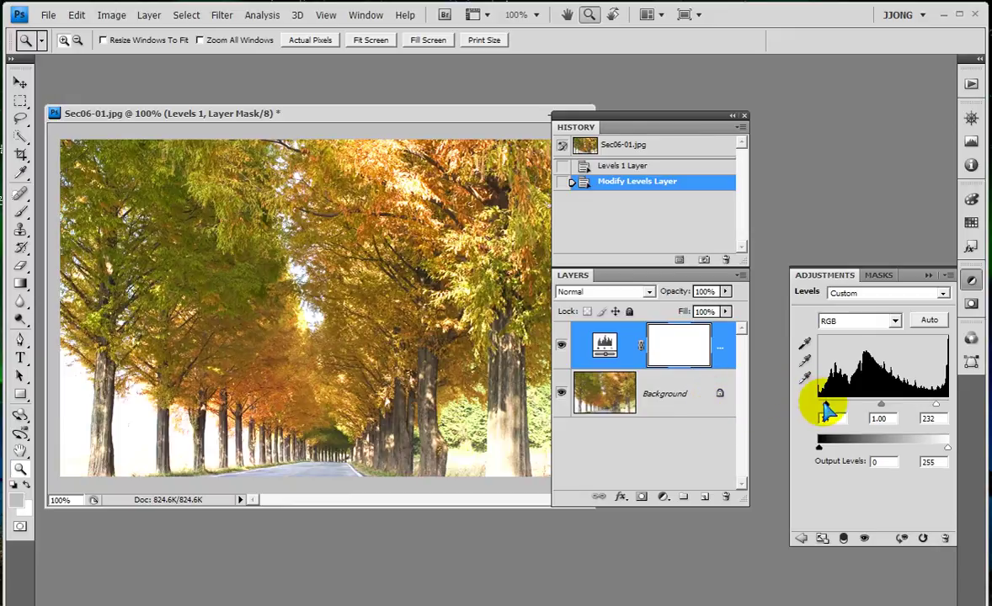
{"action": "left_click_drag", "start_coordinate": [821, 407], "coordinate": [825, 405]}
Compare the photo with and without Levels, then set the midtones to 0.96
{"action": "left_click", "coordinate": [561, 347]}
{"action": "left_click", "coordinate": [560, 347]}
{"action": "left_click", "coordinate": [561, 347]}
{"action": "left_click", "coordinate": [560, 347]}
{"action": "left_click", "coordinate": [560, 346]}
{"action": "left_click", "coordinate": [560, 347]}
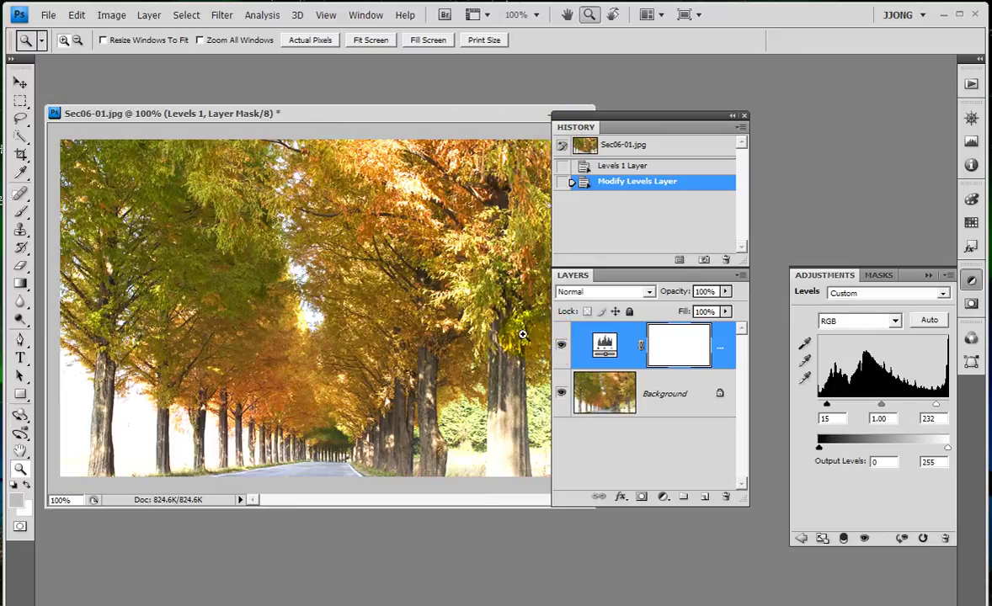
{"action": "left_click", "coordinate": [562, 345]}
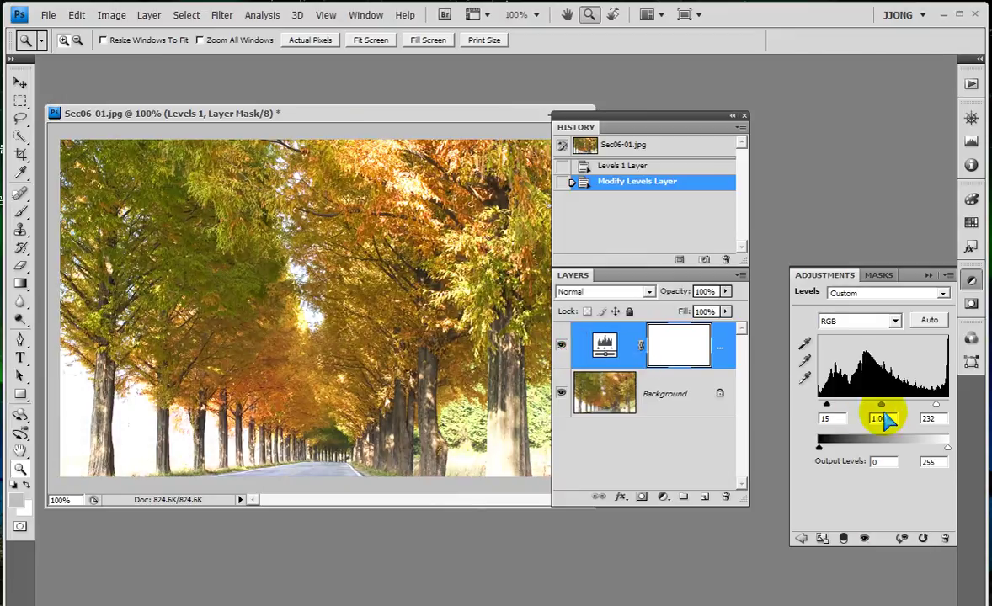
{"action": "mouse_move", "coordinate": [881, 405]}
{"action": "left_mouse_down"}
{"action": "mouse_move", "coordinate": [855, 407]}
{"action": "mouse_move", "coordinate": [919, 409]}
{"action": "mouse_move", "coordinate": [883, 408]}
{"action": "left_mouse_up"}
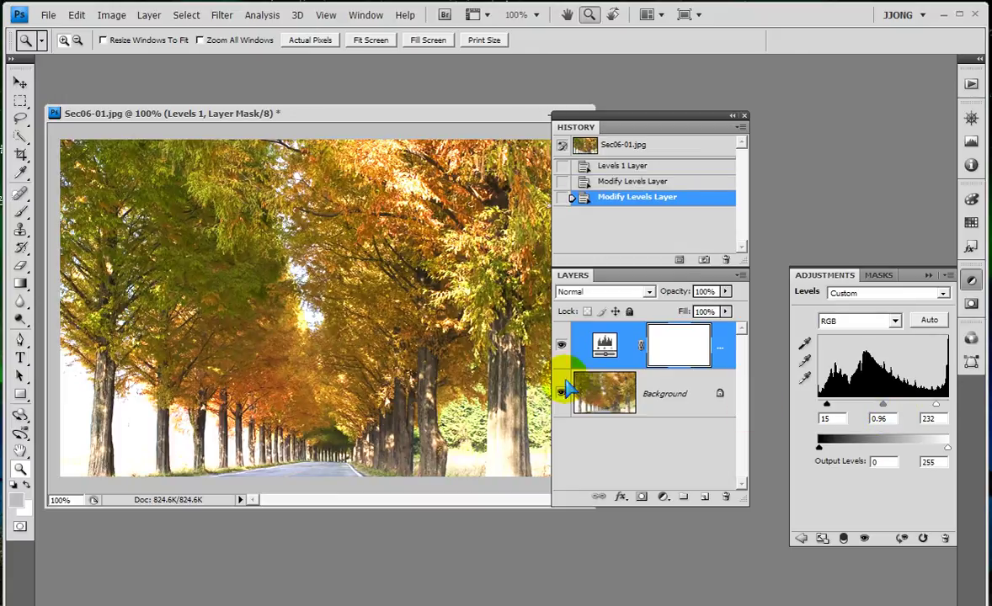
Revert to the Sec06-01.jpg snapshot and add a Curves adjustment layer above the Background
{"action": "left_click", "coordinate": [666, 147]}
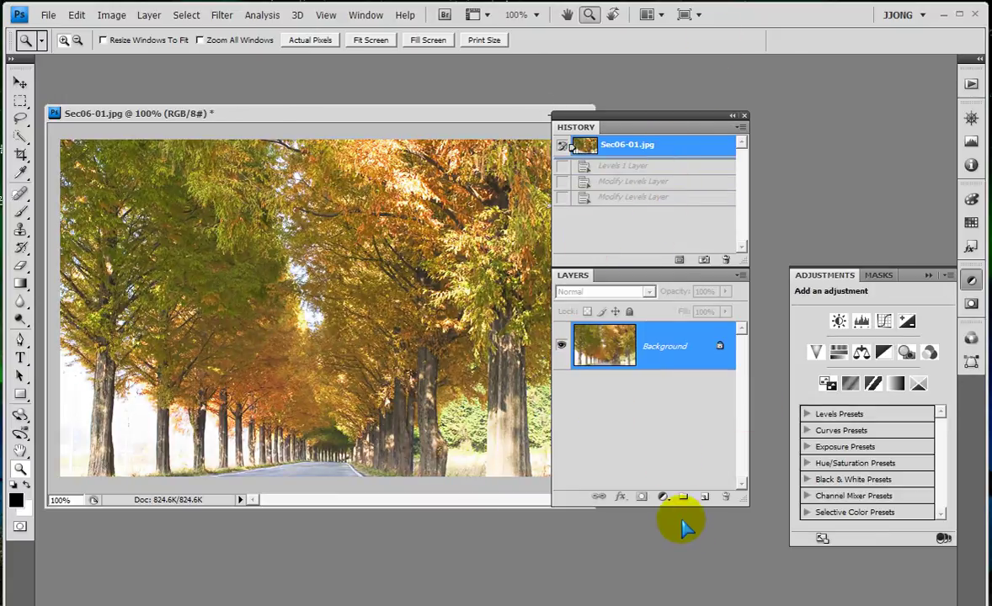
{"action": "left_click", "coordinate": [663, 498]}
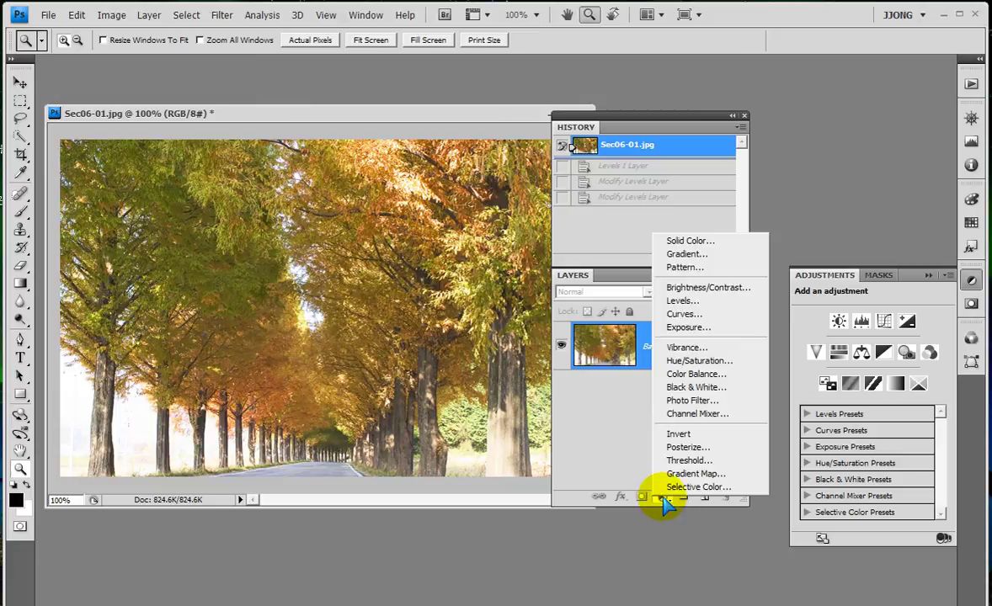
{"action": "left_click", "coordinate": [687, 316]}
{"action": "left_click_drag", "start_coordinate": [417, 516], "coordinate": [510, 371]}
Lift an upper curve point (about 165→183) and pull a lower point down into an S-curve
{"action": "left_click", "coordinate": [830, 363]}
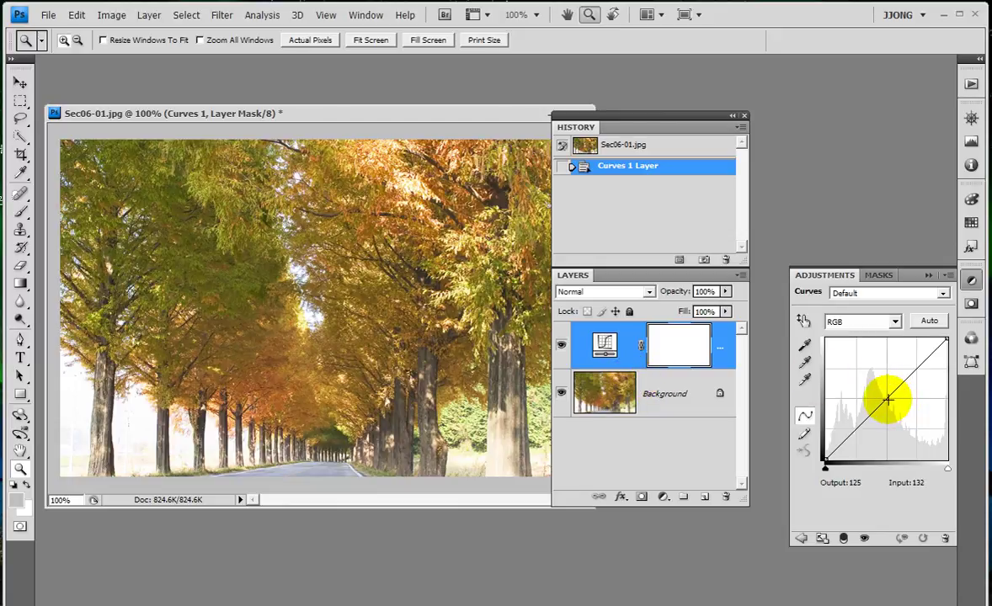
{"action": "mouse_move", "coordinate": [888, 398]}
{"action": "left_mouse_down"}
{"action": "mouse_move", "coordinate": [865, 370]}
{"action": "mouse_move", "coordinate": [879, 398]}
{"action": "mouse_move", "coordinate": [870, 380]}
{"action": "mouse_move", "coordinate": [899, 404]}
{"action": "mouse_move", "coordinate": [891, 381]}
{"action": "mouse_move", "coordinate": [909, 433]}
{"action": "mouse_move", "coordinate": [901, 376]}
{"action": "left_mouse_up"}
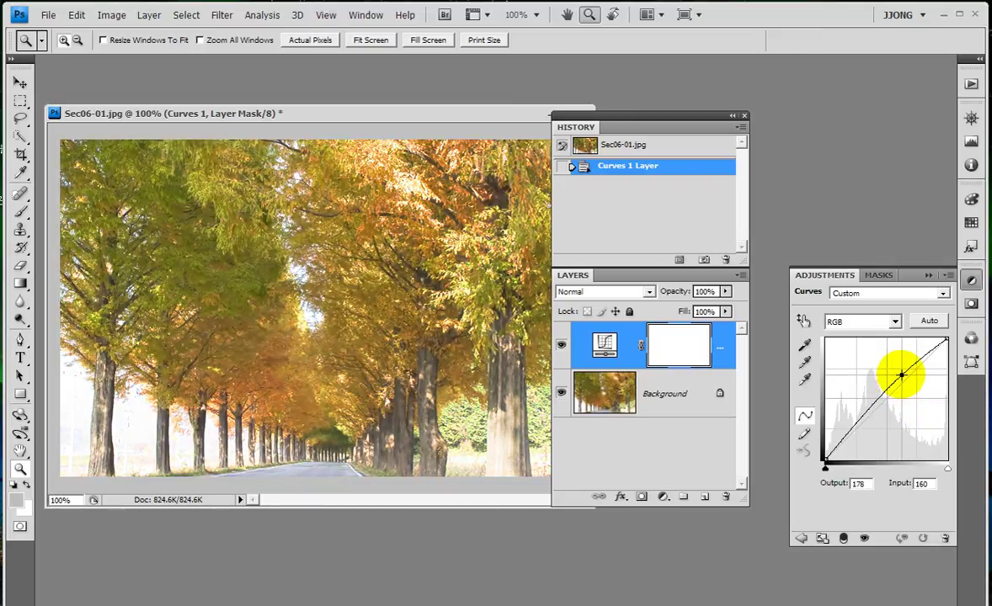
{"action": "left_click_drag", "start_coordinate": [866, 416], "coordinate": [867, 425]}
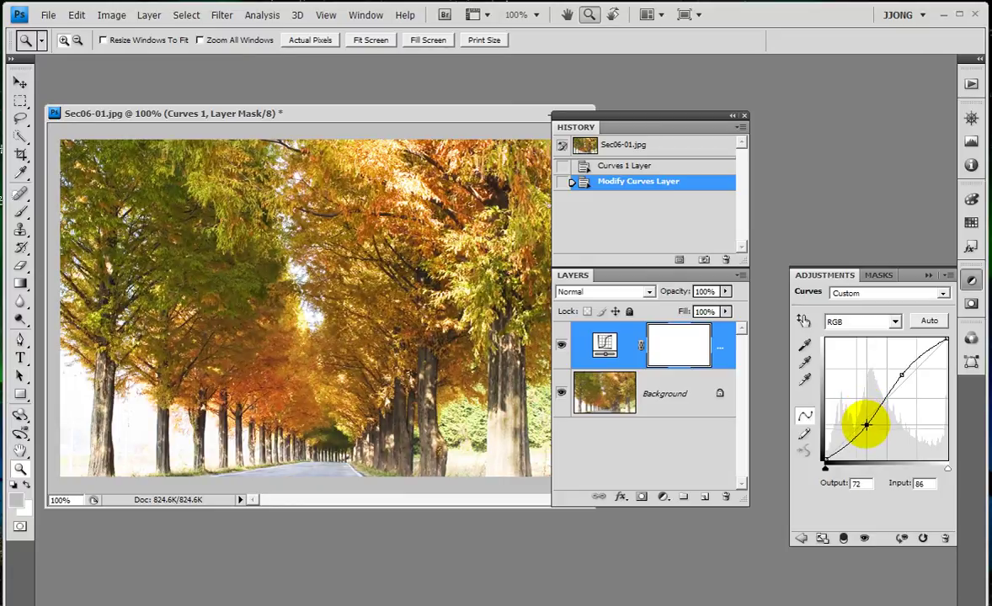
{"action": "left_click_drag", "start_coordinate": [898, 375], "coordinate": [903, 374]}
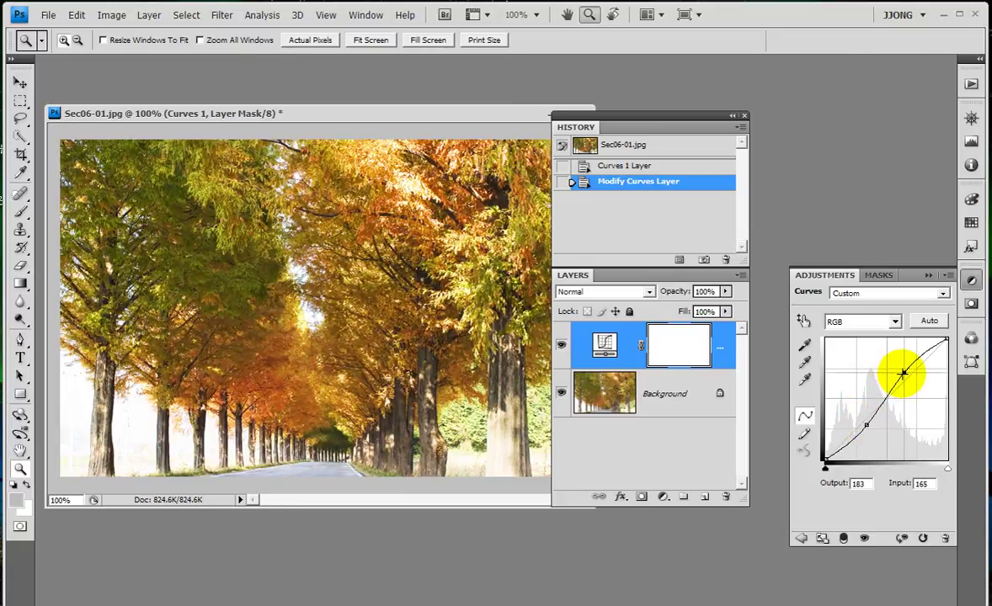
{"action": "left_click", "coordinate": [867, 424]}
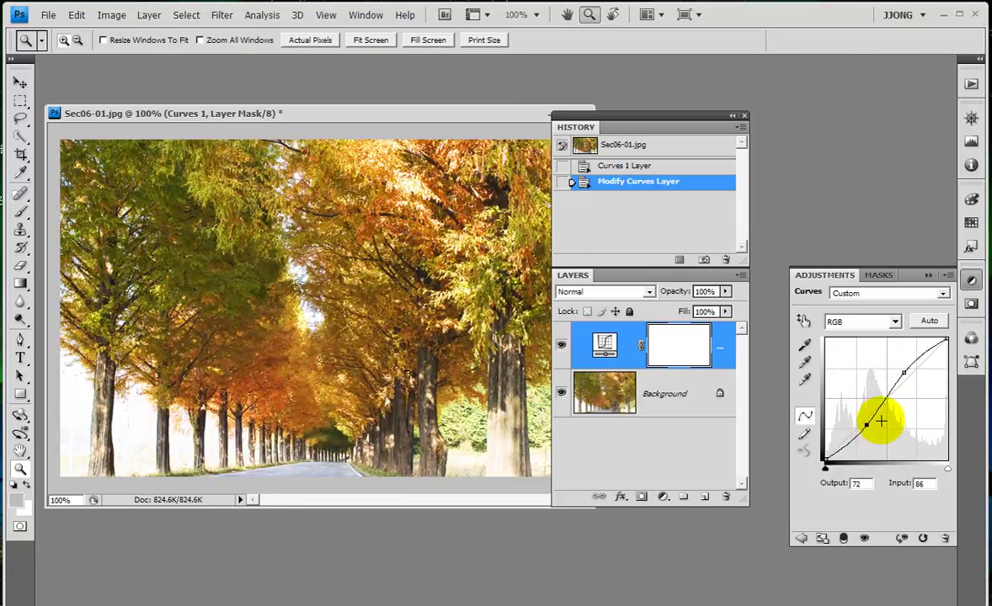
Refine the Curves points, leaving the lower point at Input 86, Output 72
{"action": "left_click", "coordinate": [928, 352]}
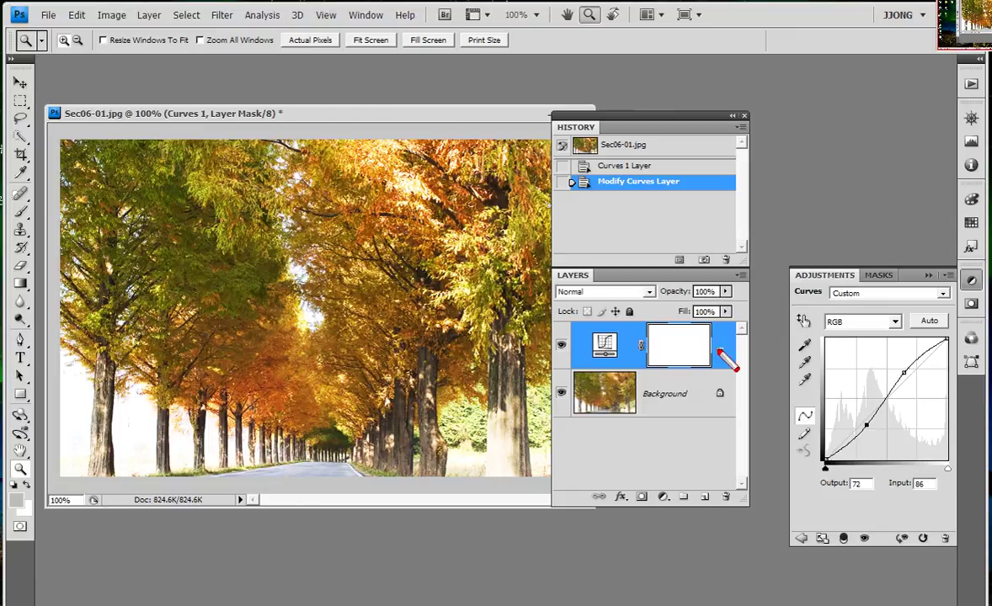
{"action": "left_click_drag", "start_coordinate": [946, 344], "coordinate": [821, 453]}
{"action": "left_click_drag", "start_coordinate": [920, 352], "coordinate": [819, 431]}
{"action": "right_click", "coordinate": [815, 431]}
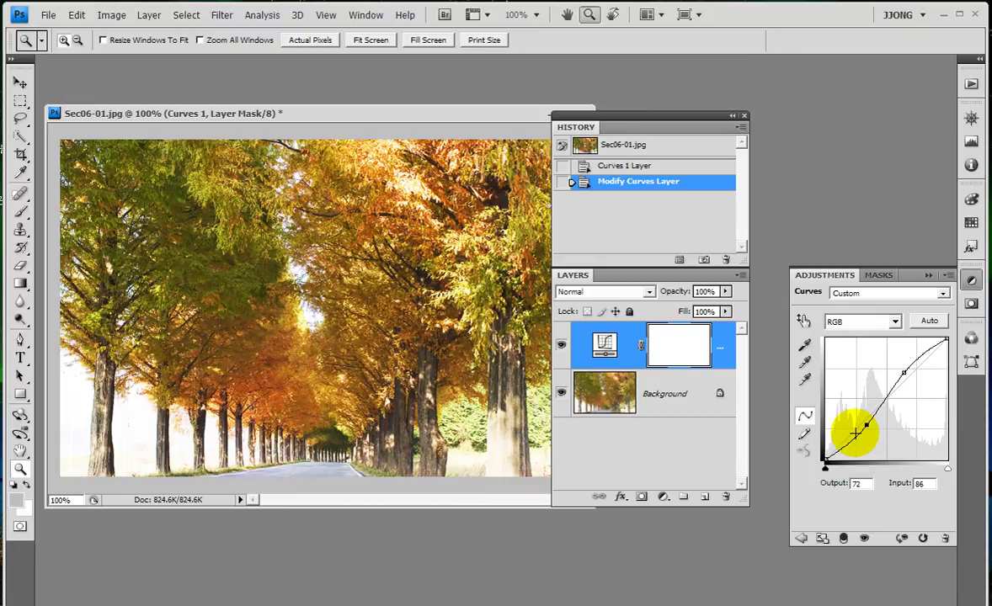
{"action": "key", "text": "ctrl+2"}
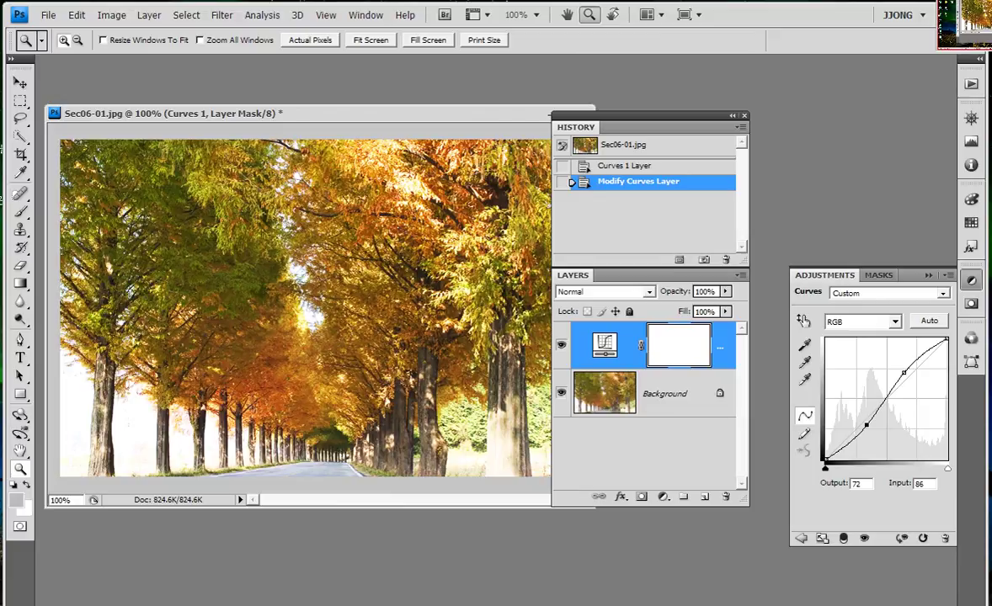
{"action": "left_click_drag", "start_coordinate": [912, 524], "coordinate": [936, 553]}
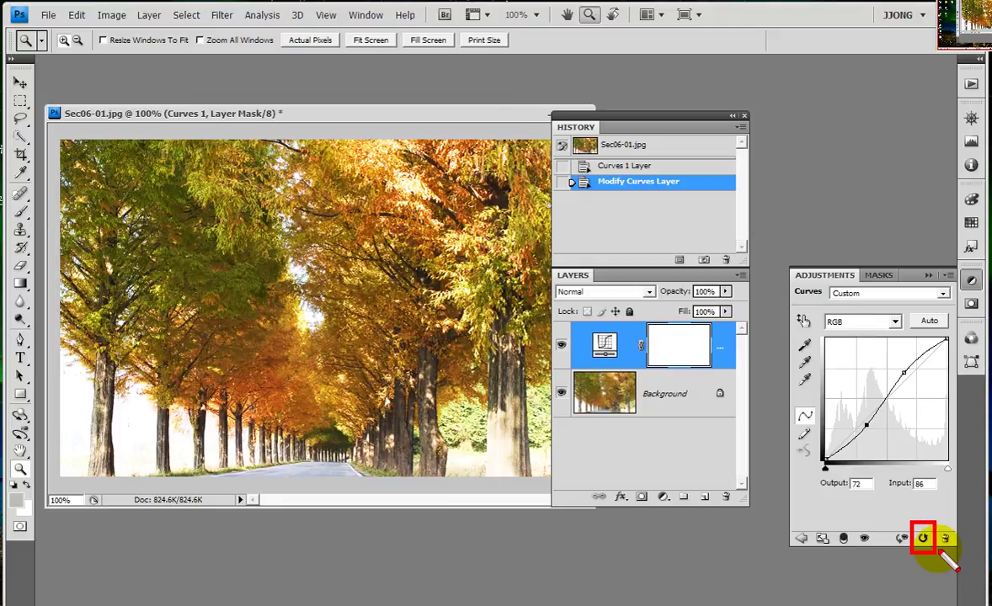
Reset the curve and redraw the S-curve with points at 175/193 and 76/61
{"action": "key", "text": "Escape"}
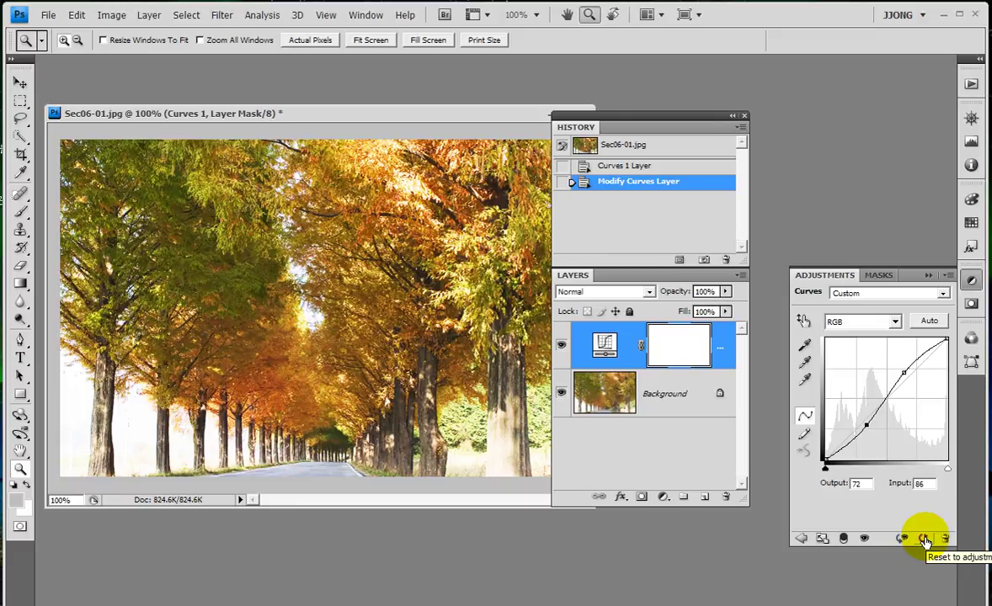
{"action": "left_click", "coordinate": [924, 539]}
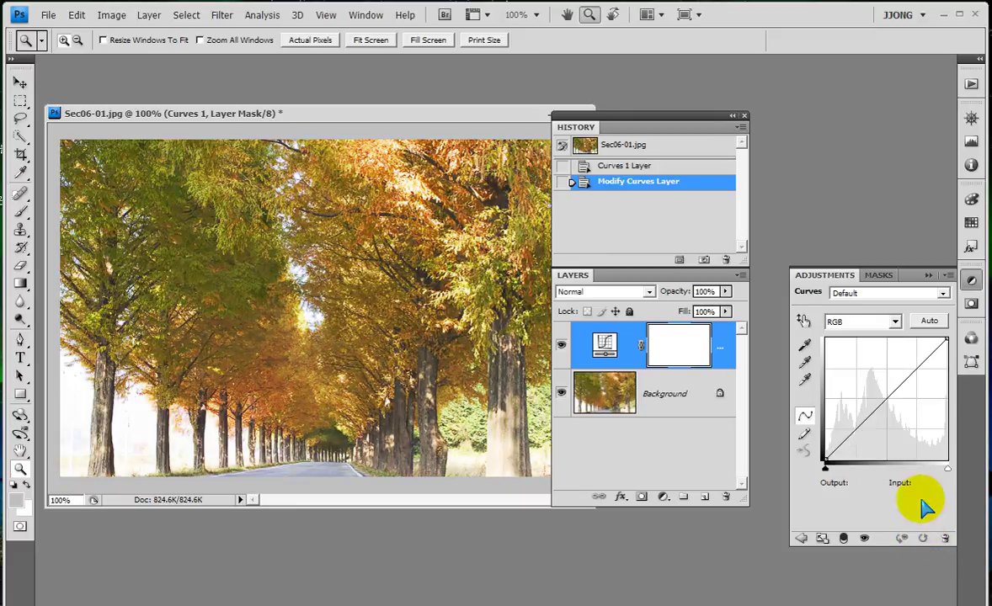
{"action": "left_click_drag", "start_coordinate": [905, 385], "coordinate": [905, 379]}
{"action": "left_click", "coordinate": [905, 374]}
{"action": "left_click_drag", "start_coordinate": [859, 420], "coordinate": [861, 430]}
{"action": "left_click_drag", "start_coordinate": [906, 376], "coordinate": [909, 368]}
{"action": "left_click", "coordinate": [804, 419]}
{"action": "left_click", "coordinate": [859, 431]}
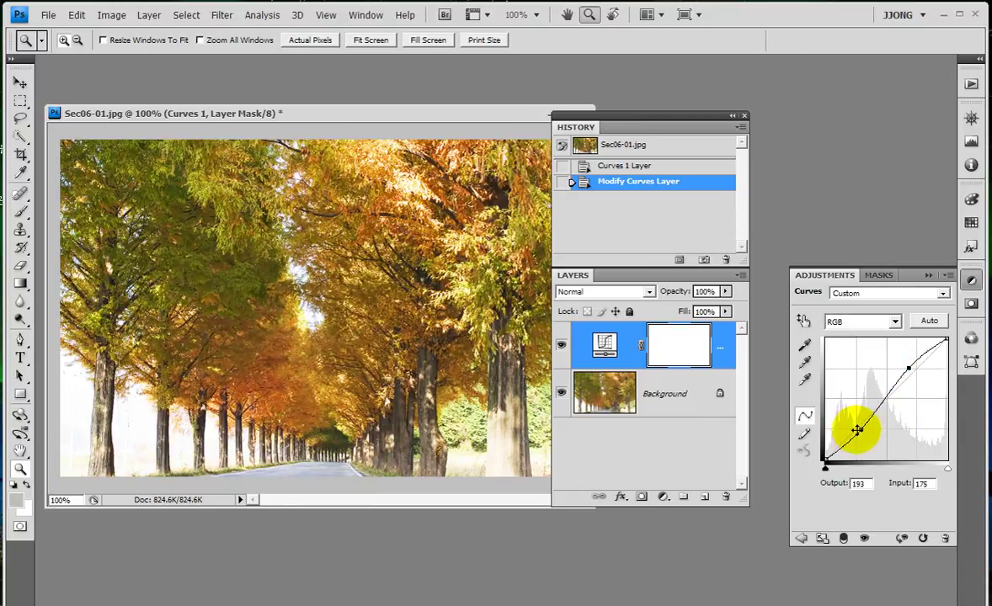
Toggle the Curves 1 layer visibility to compare the photo with and without it
{"action": "left_click", "coordinate": [561, 345]}
{"action": "left_click", "coordinate": [560, 345]}
{"action": "left_click", "coordinate": [561, 345]}
{"action": "left_click", "coordinate": [561, 345]}
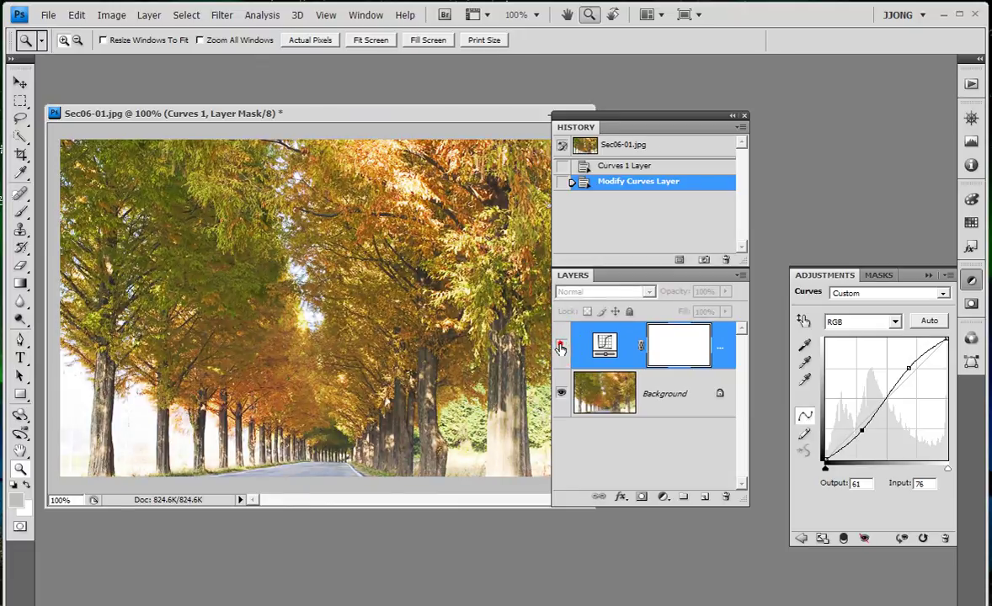
{"action": "left_click", "coordinate": [561, 345]}
{"action": "left_click", "coordinate": [561, 345]}
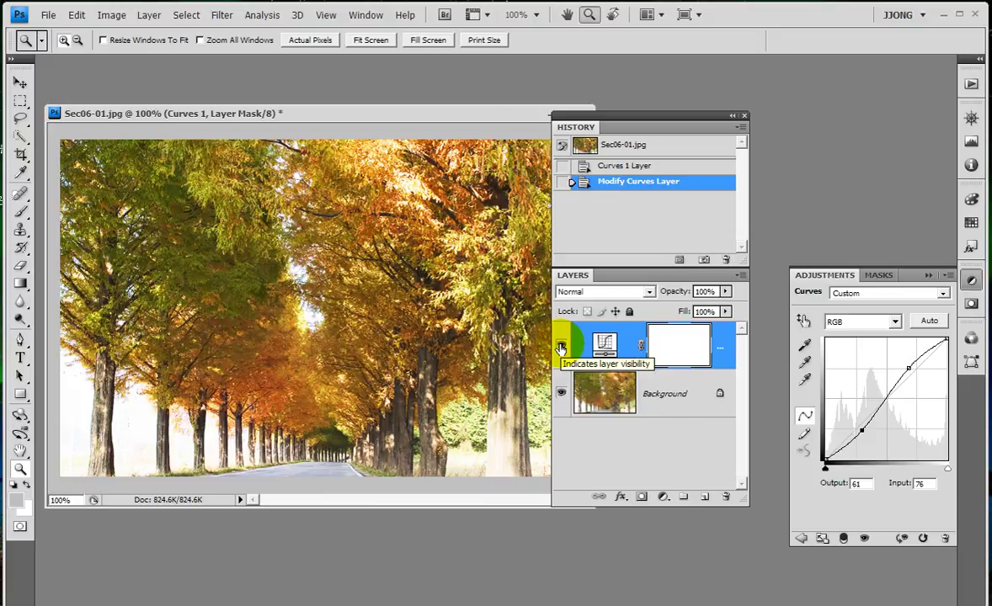